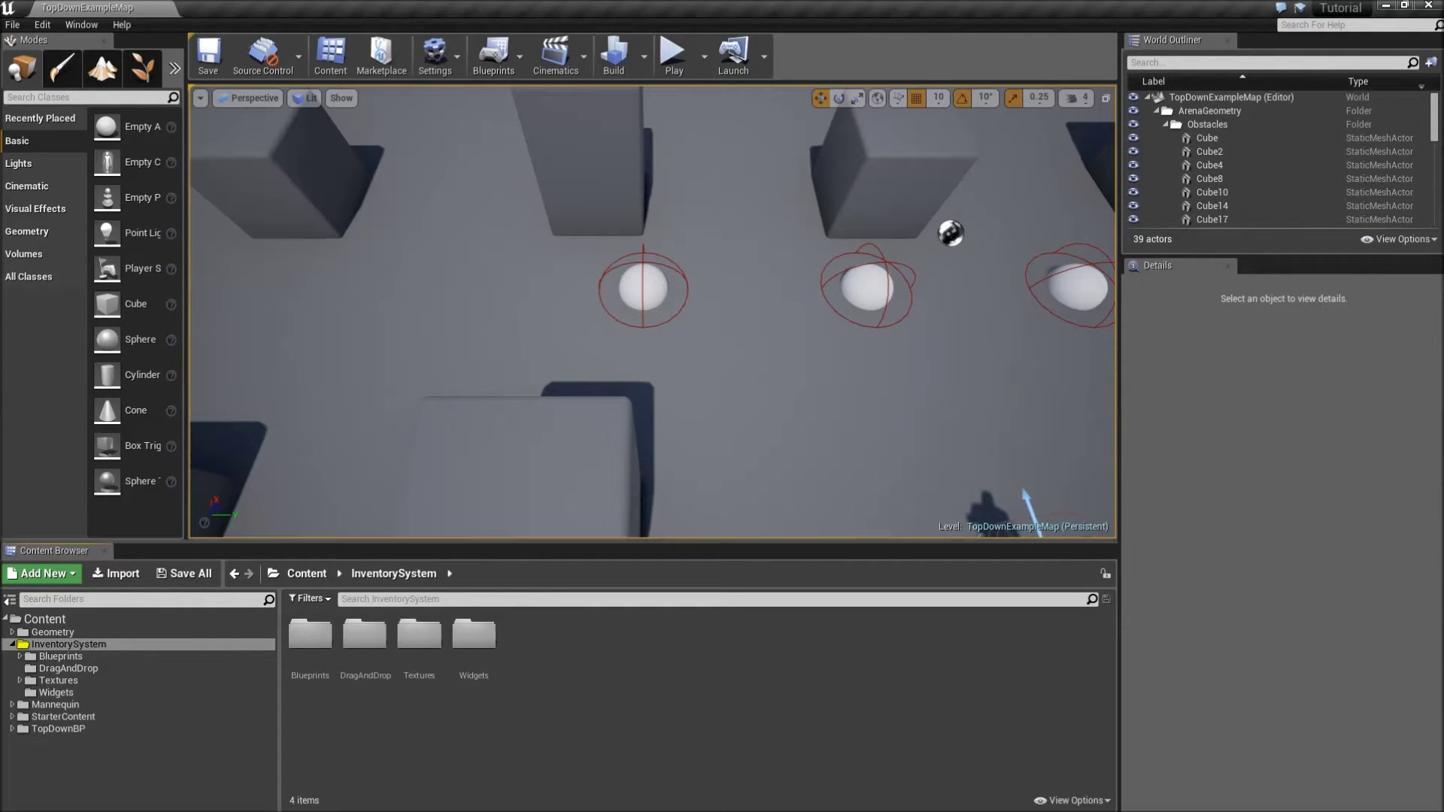
Play-test the level by moving the character around, then exit back to the editor.
click(672, 54)
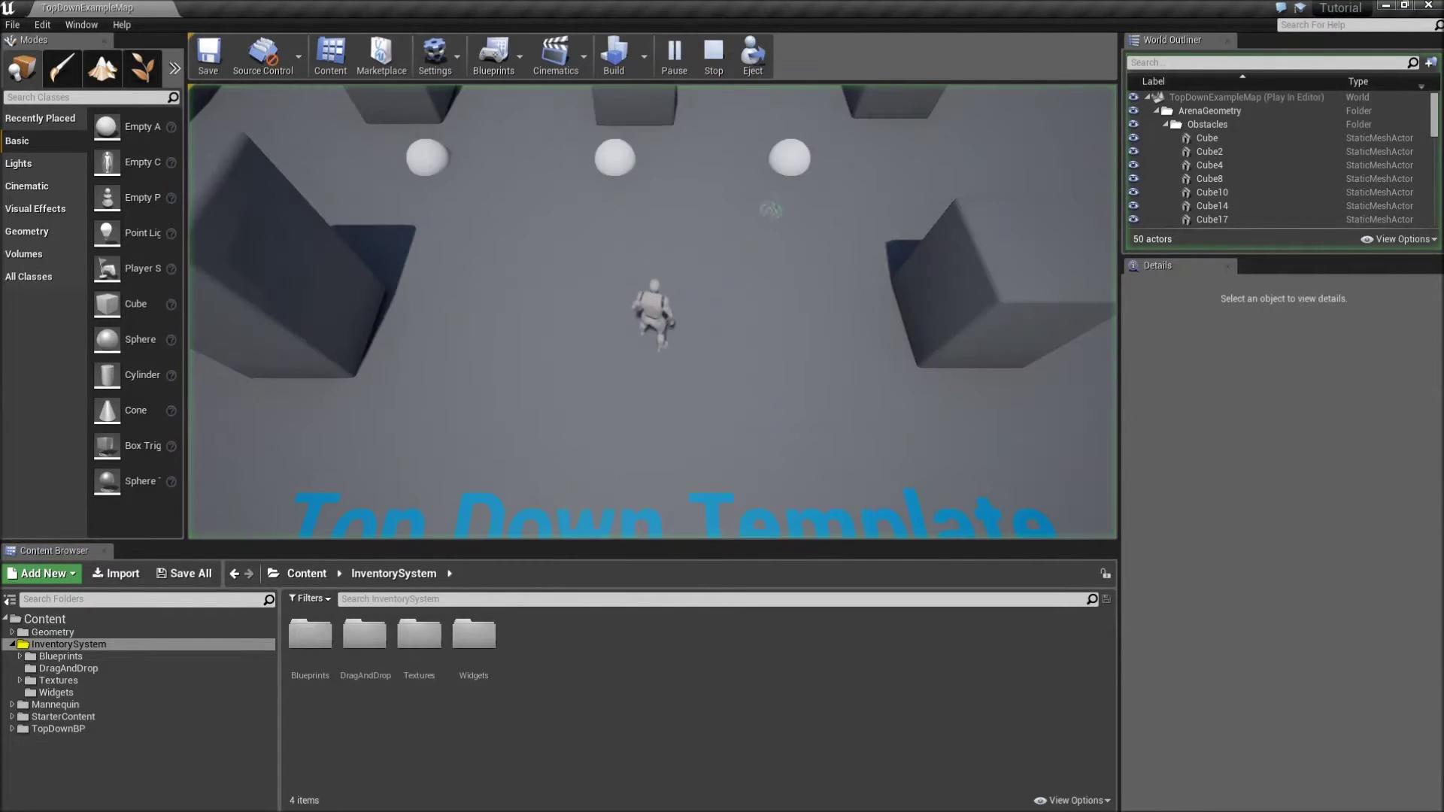
click(730, 235)
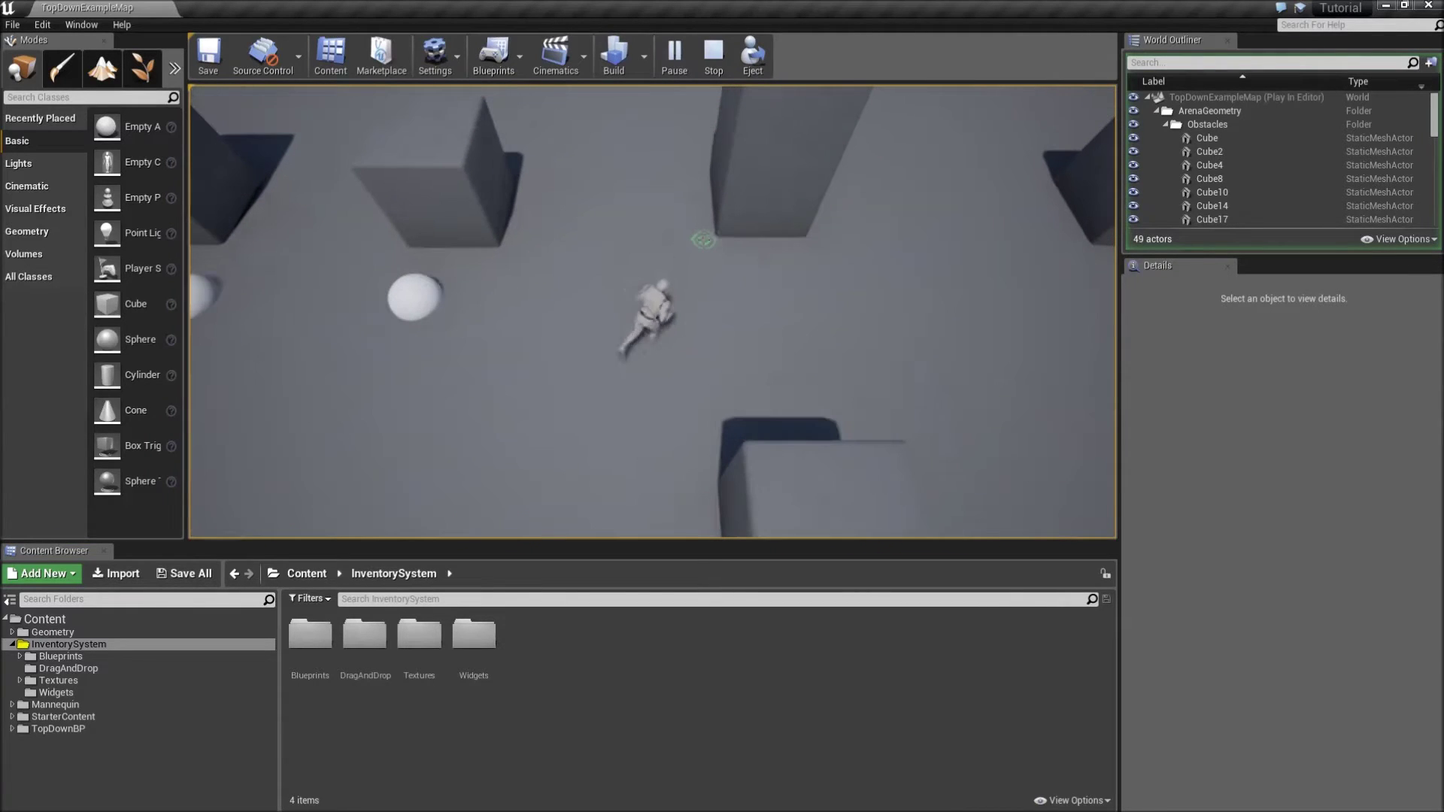
key(i)
click(636, 346)
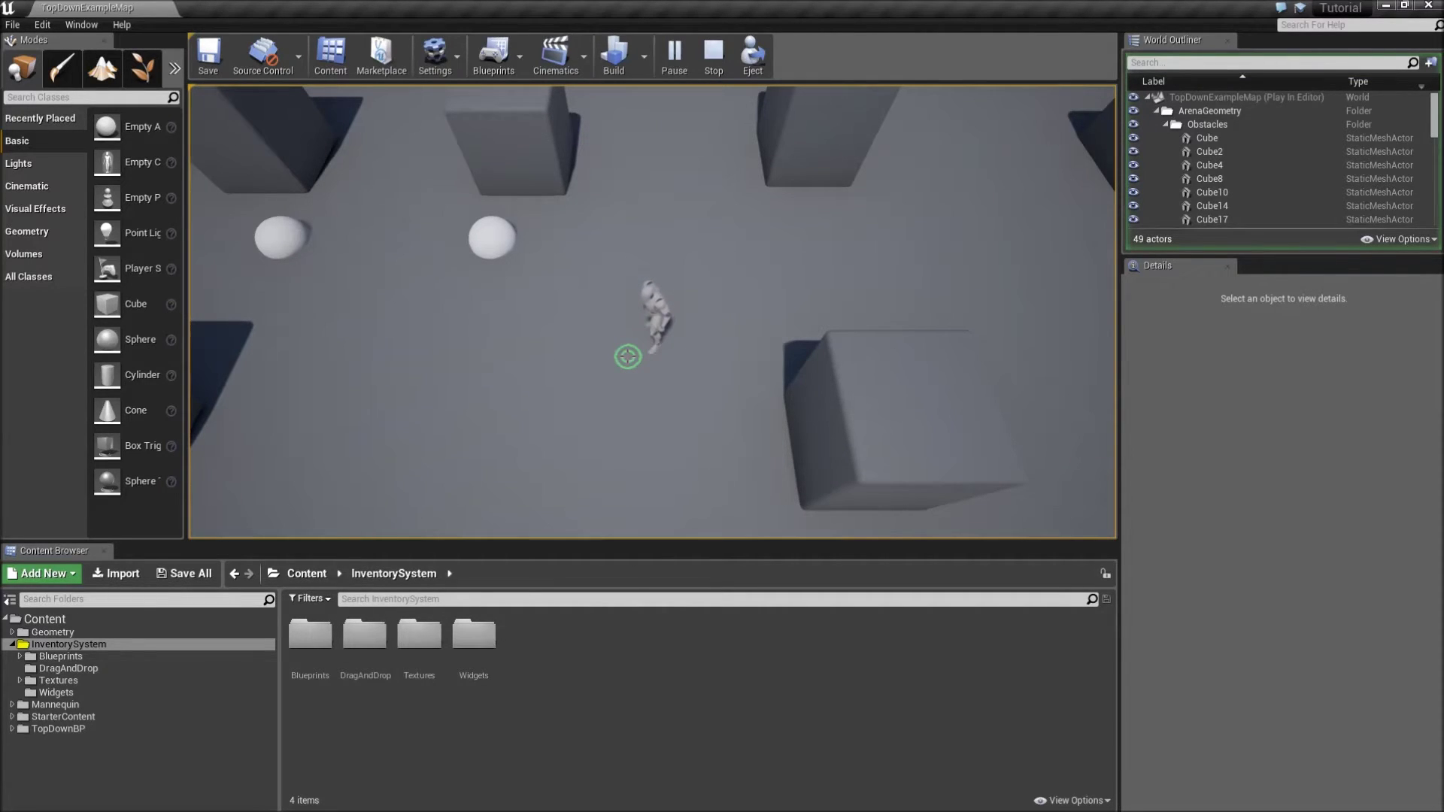
key(Escape)
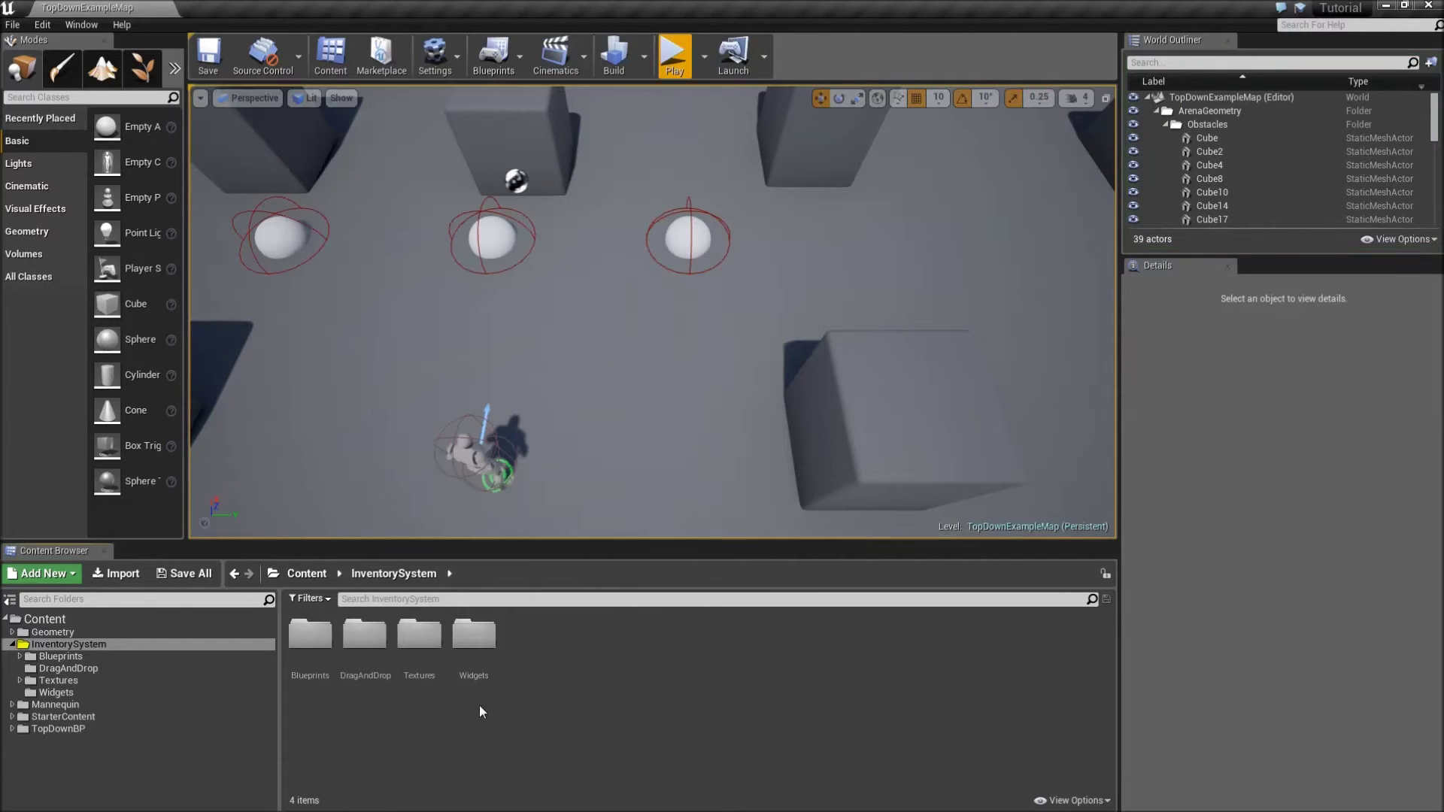
Create a Widget Blueprint named InventorySlot in the Widgets folder and open it.
double_click(467, 677)
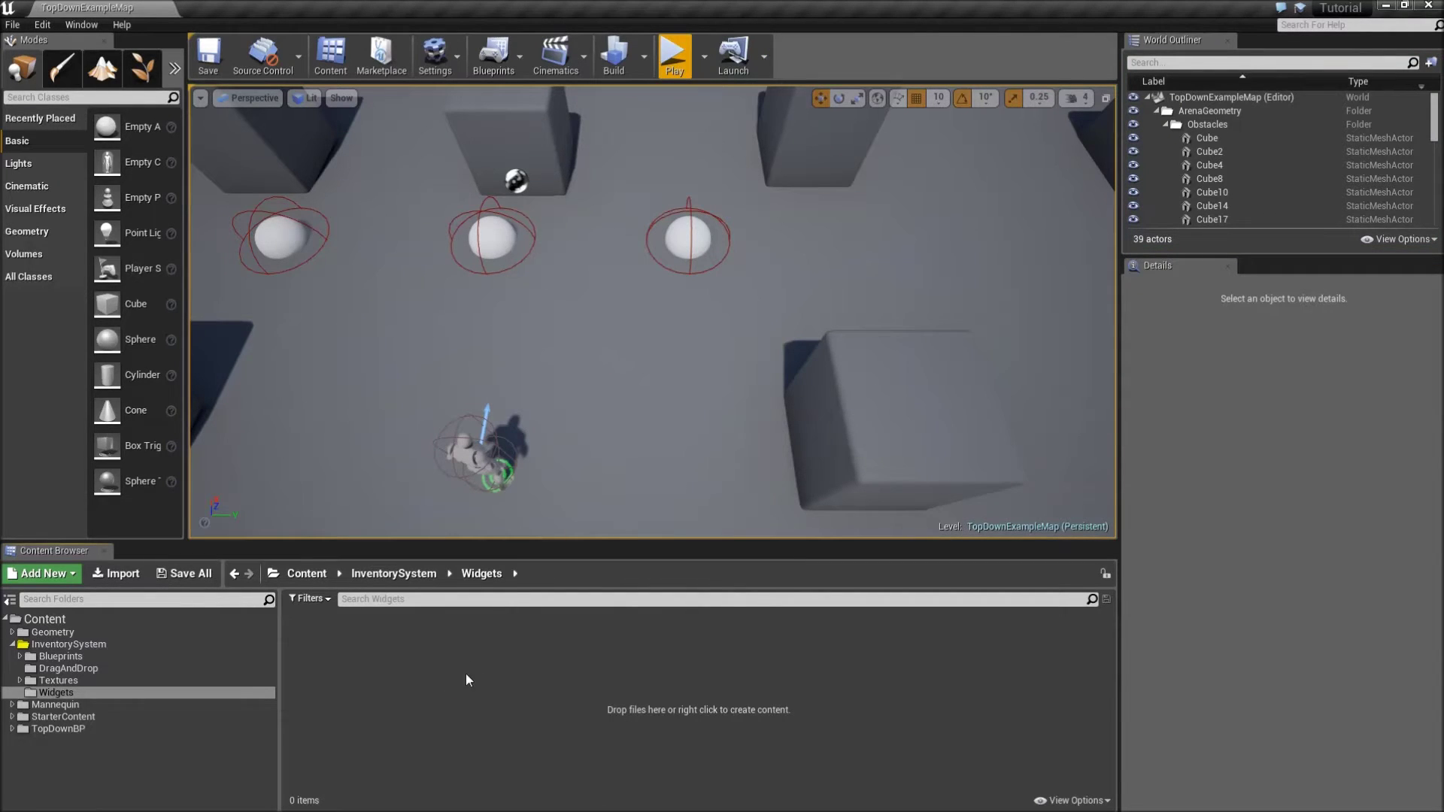
right_click(382, 648)
mouse_move(442, 554)
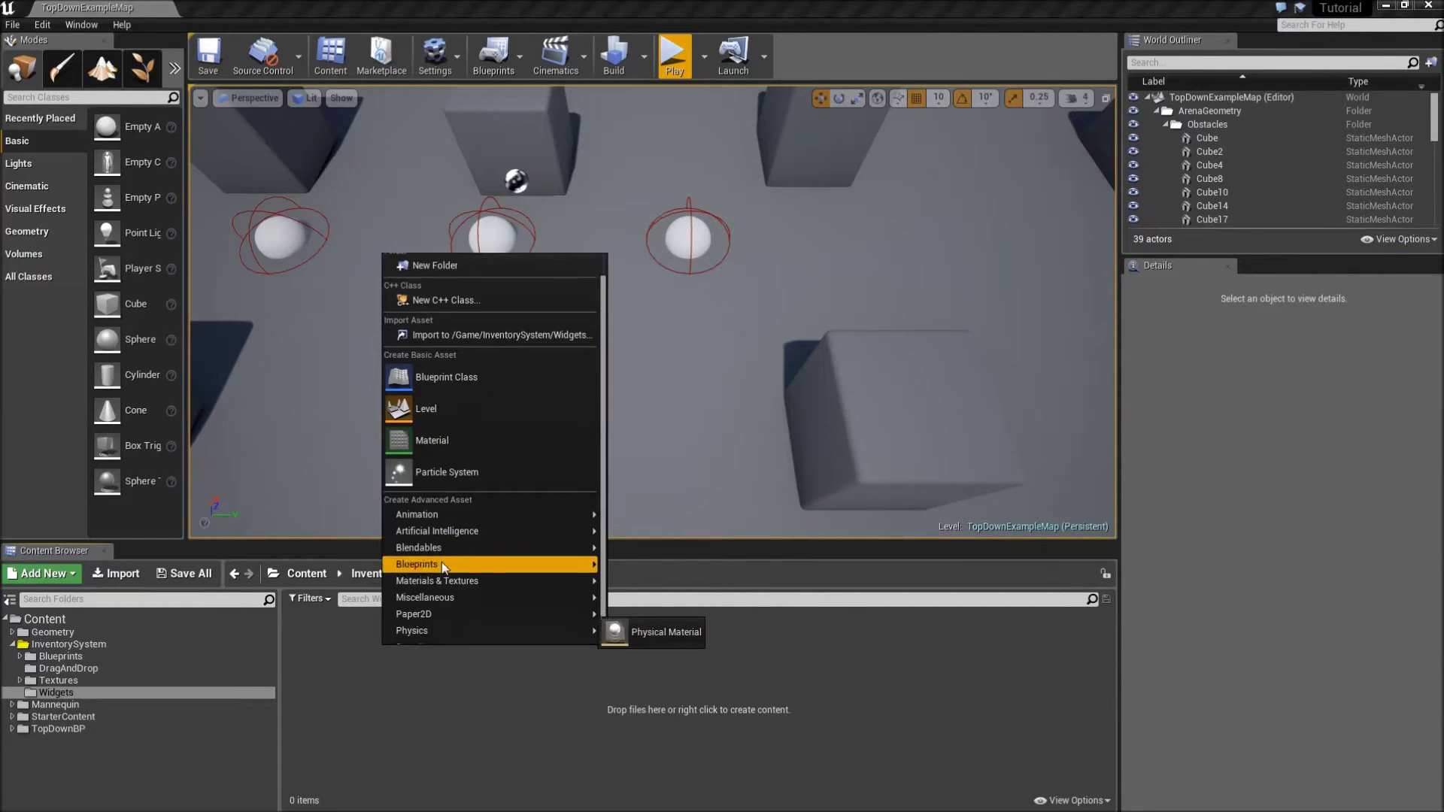
mouse_move(430, 632)
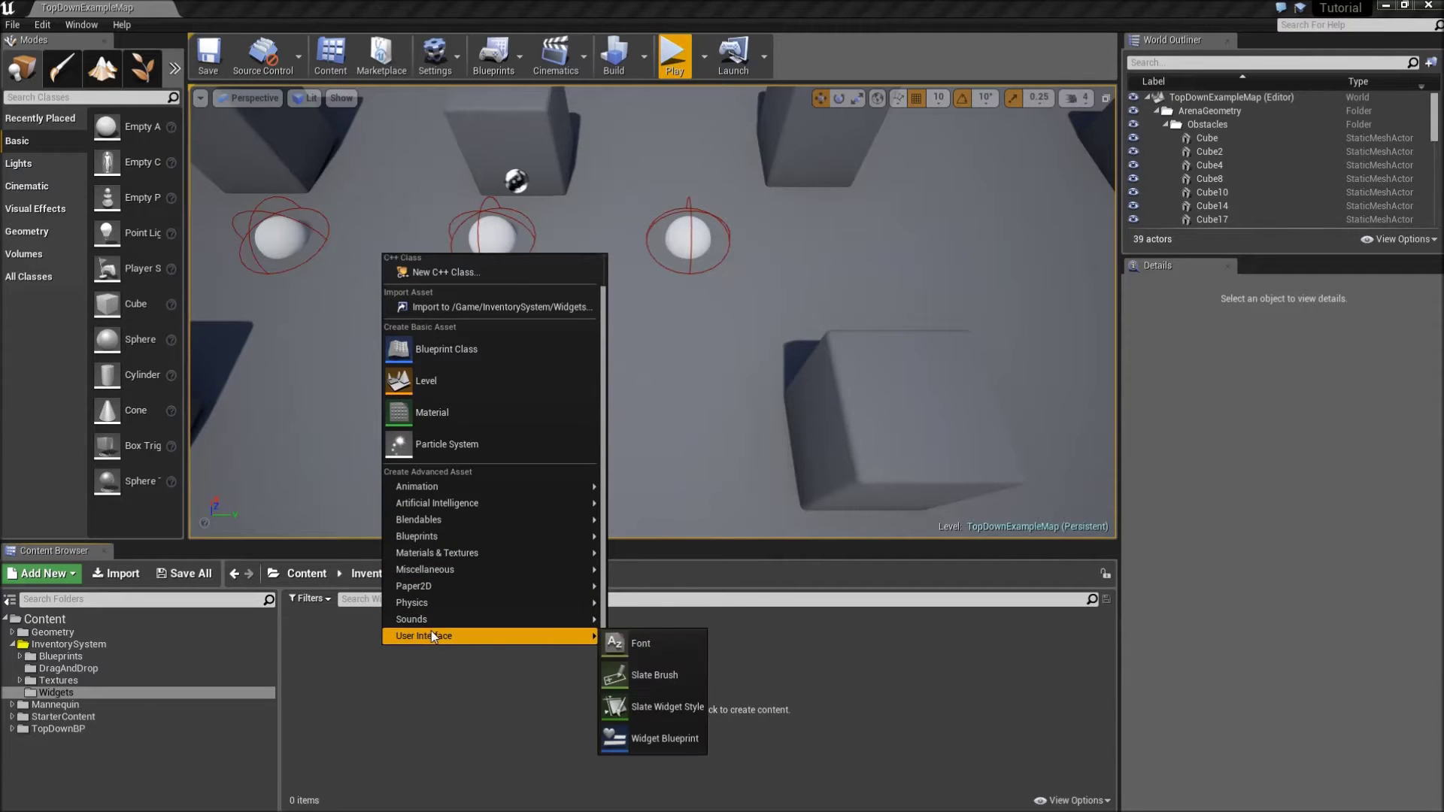
click(669, 737)
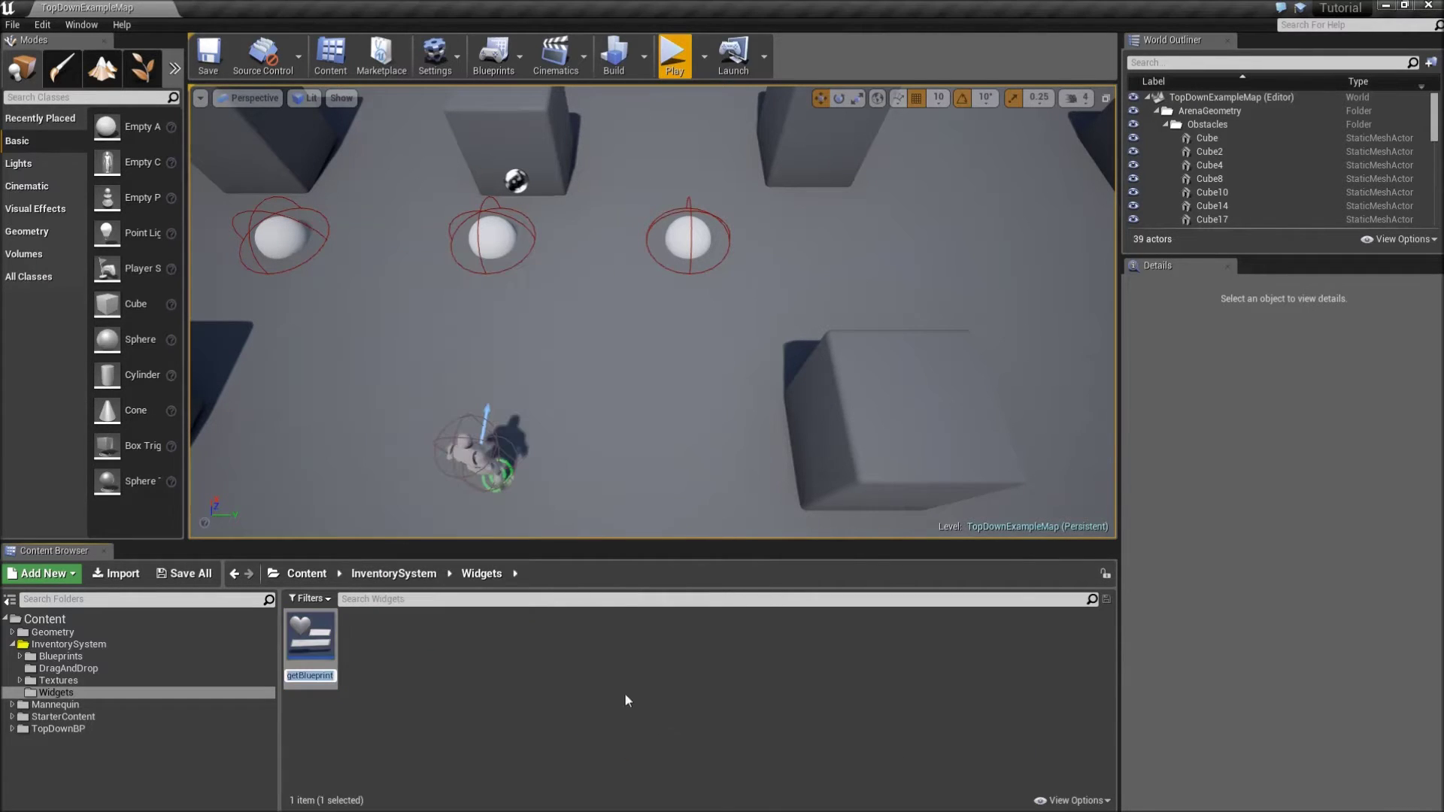
text(Inve)
key(BackSpace)
text(ventorySlot)
key(Return)
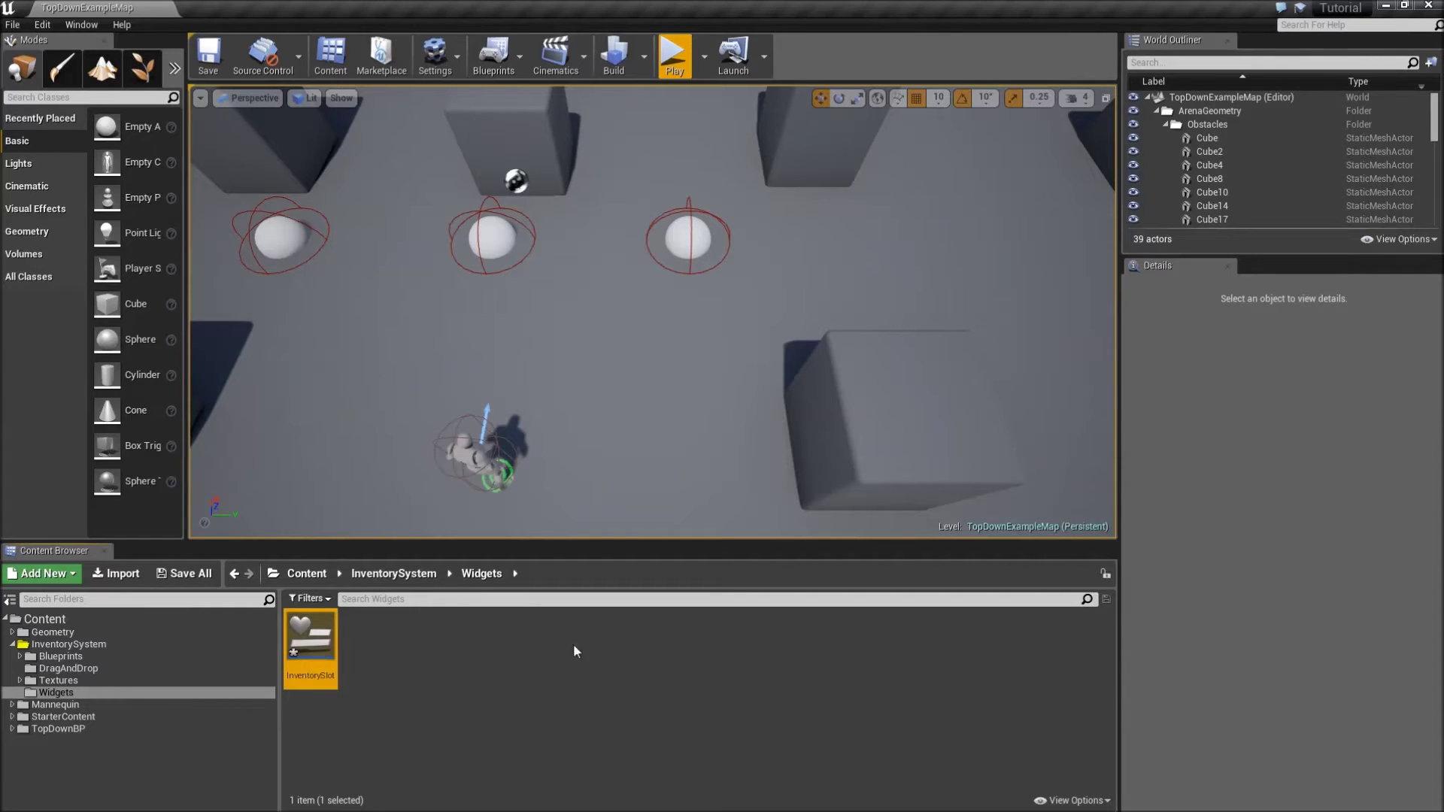
double_click(331, 662)
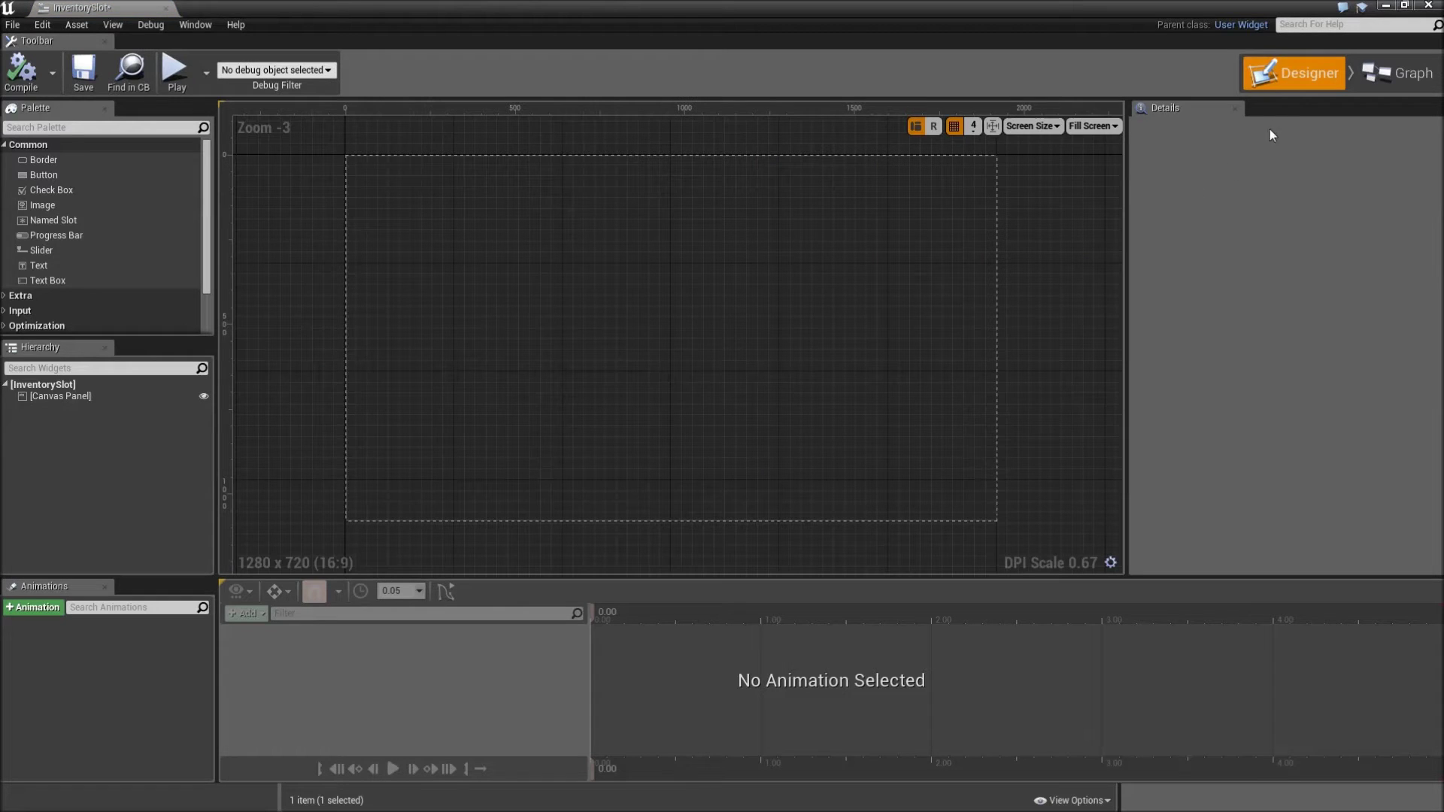
Preview the widget at Desired on Screen size, delete the default Canvas Panel, and search the Palette for 'size'.
click(1095, 125)
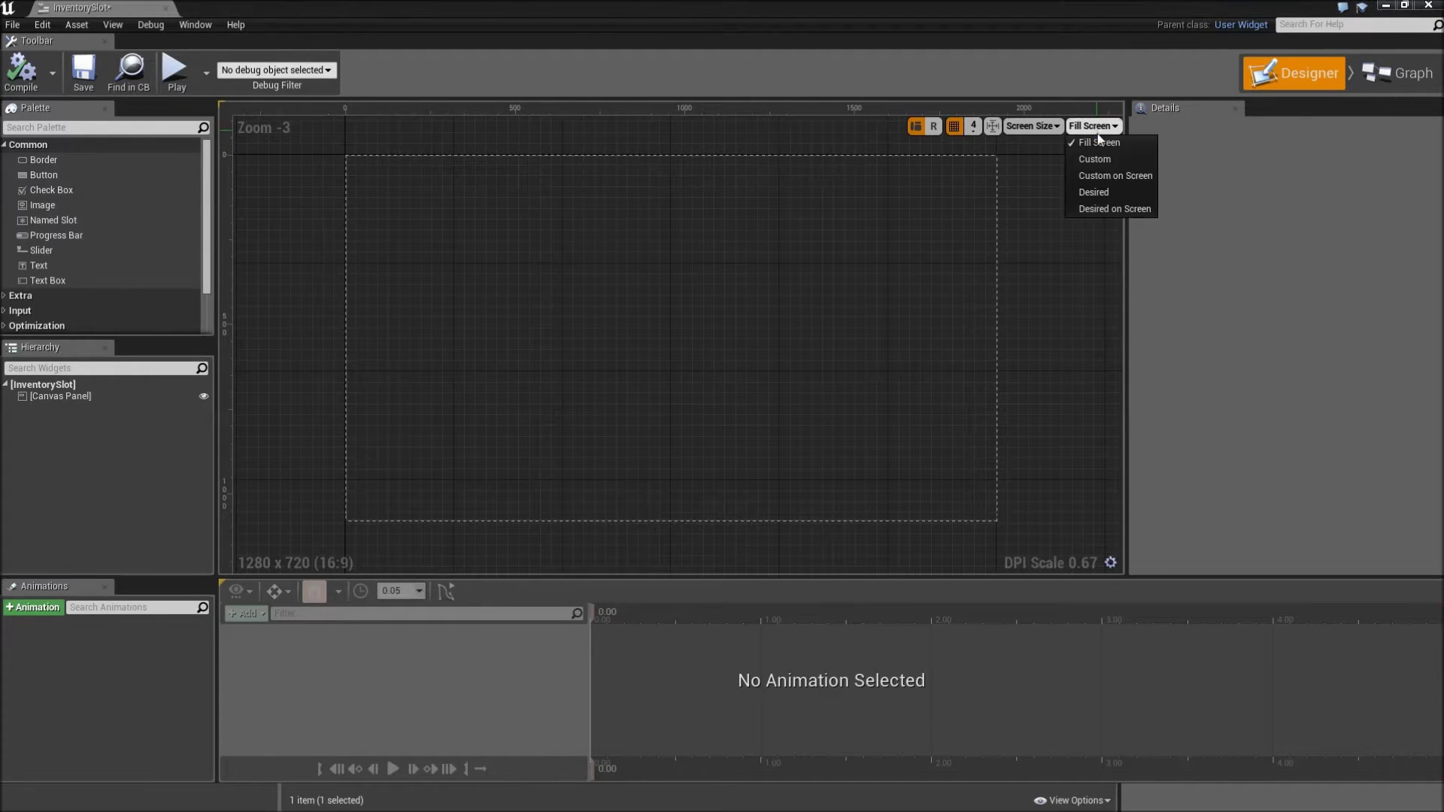
click(1116, 209)
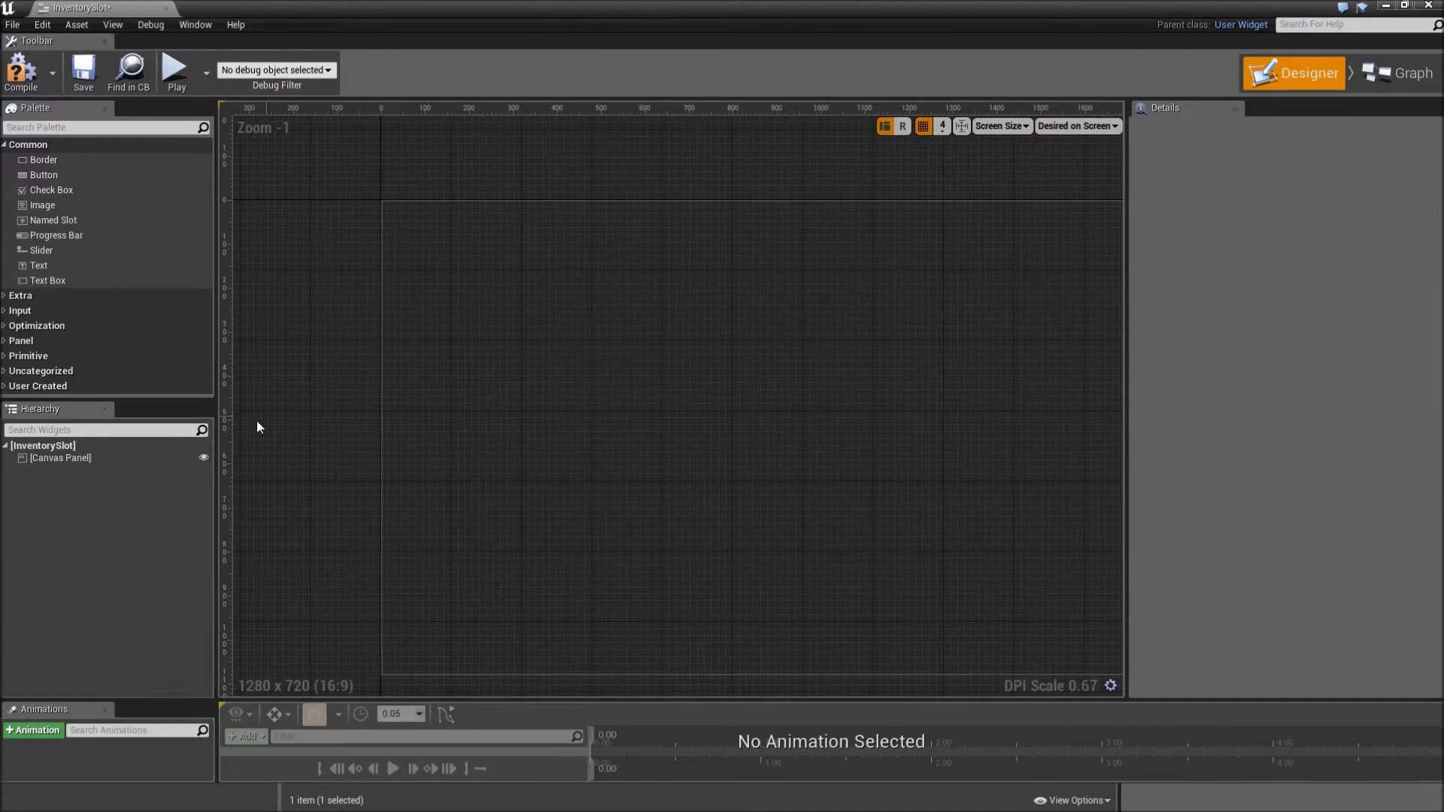
click(94, 455)
key(Delete)
click(69, 128)
text(size)
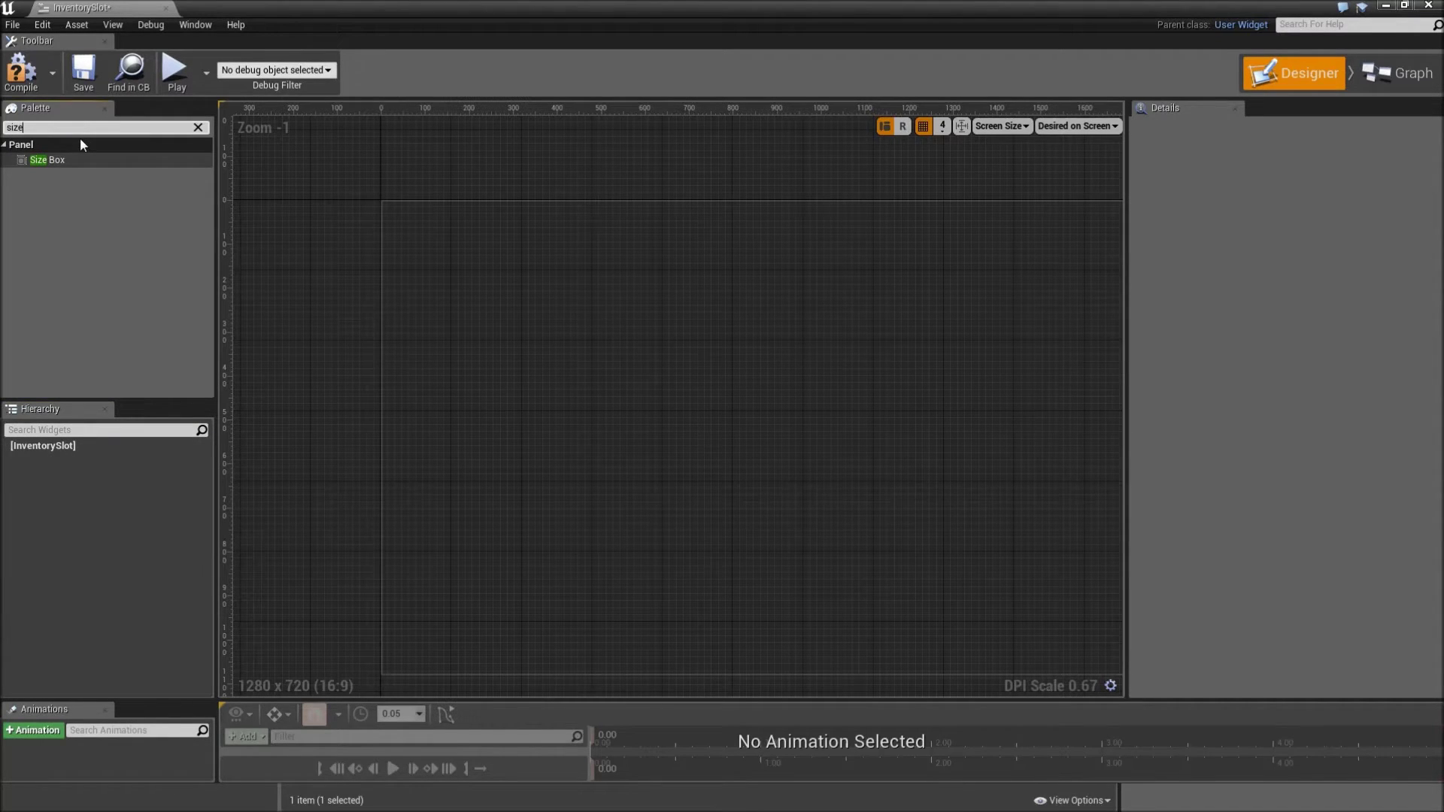
Add a Size Box as root with width and height overrides of 64, then search the Palette for 'canvas'.
drag(71, 155, 70, 445)
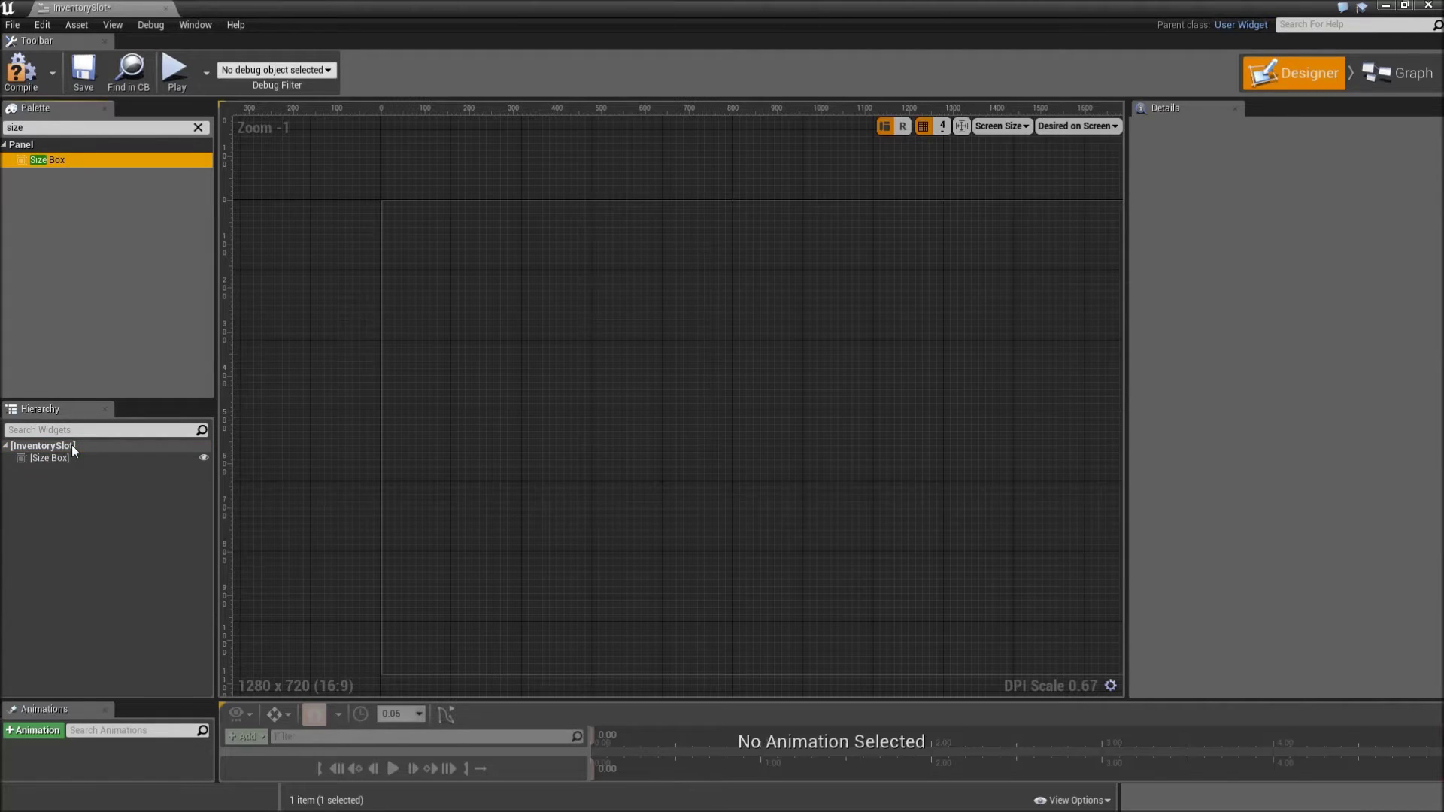
click(75, 457)
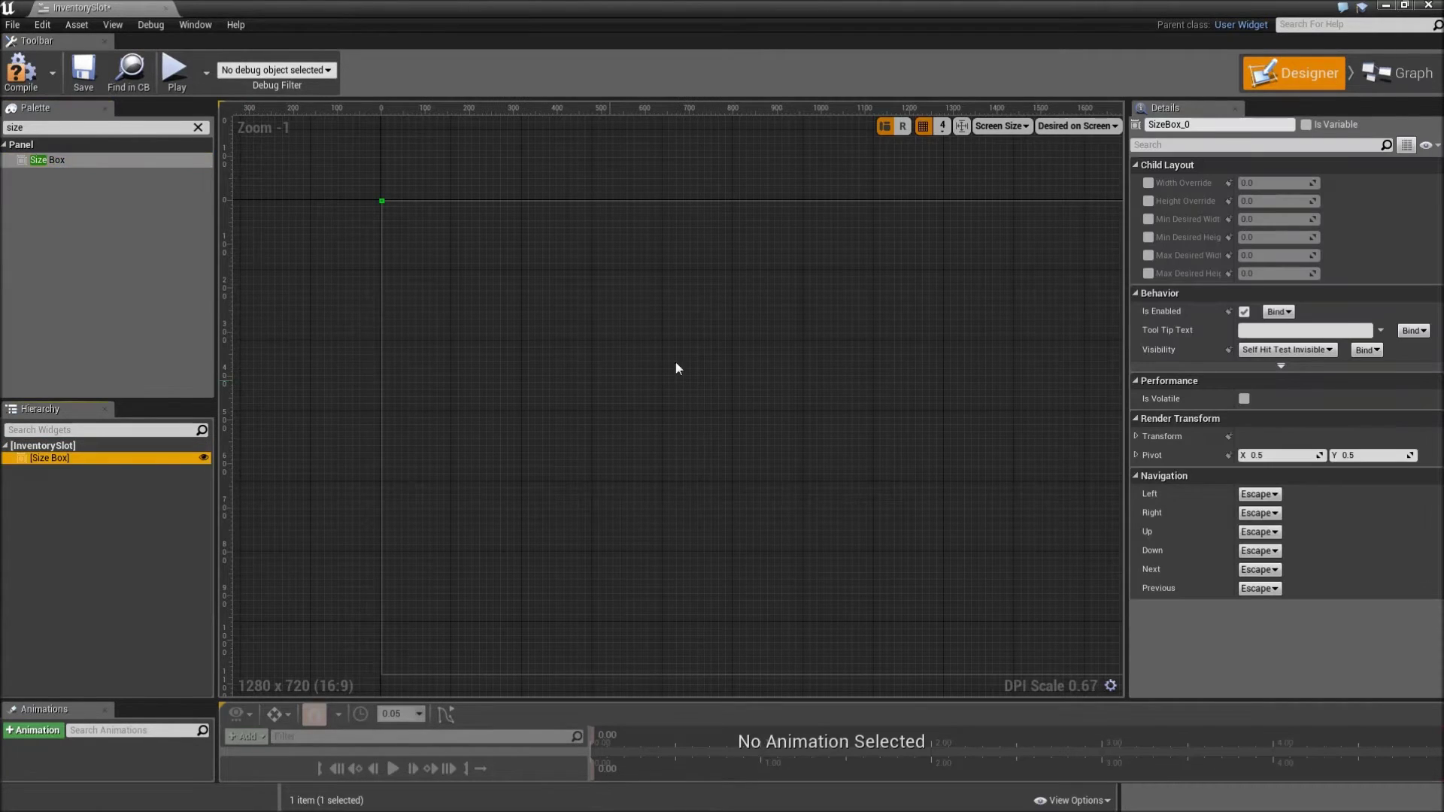
click(1148, 183)
click(1149, 201)
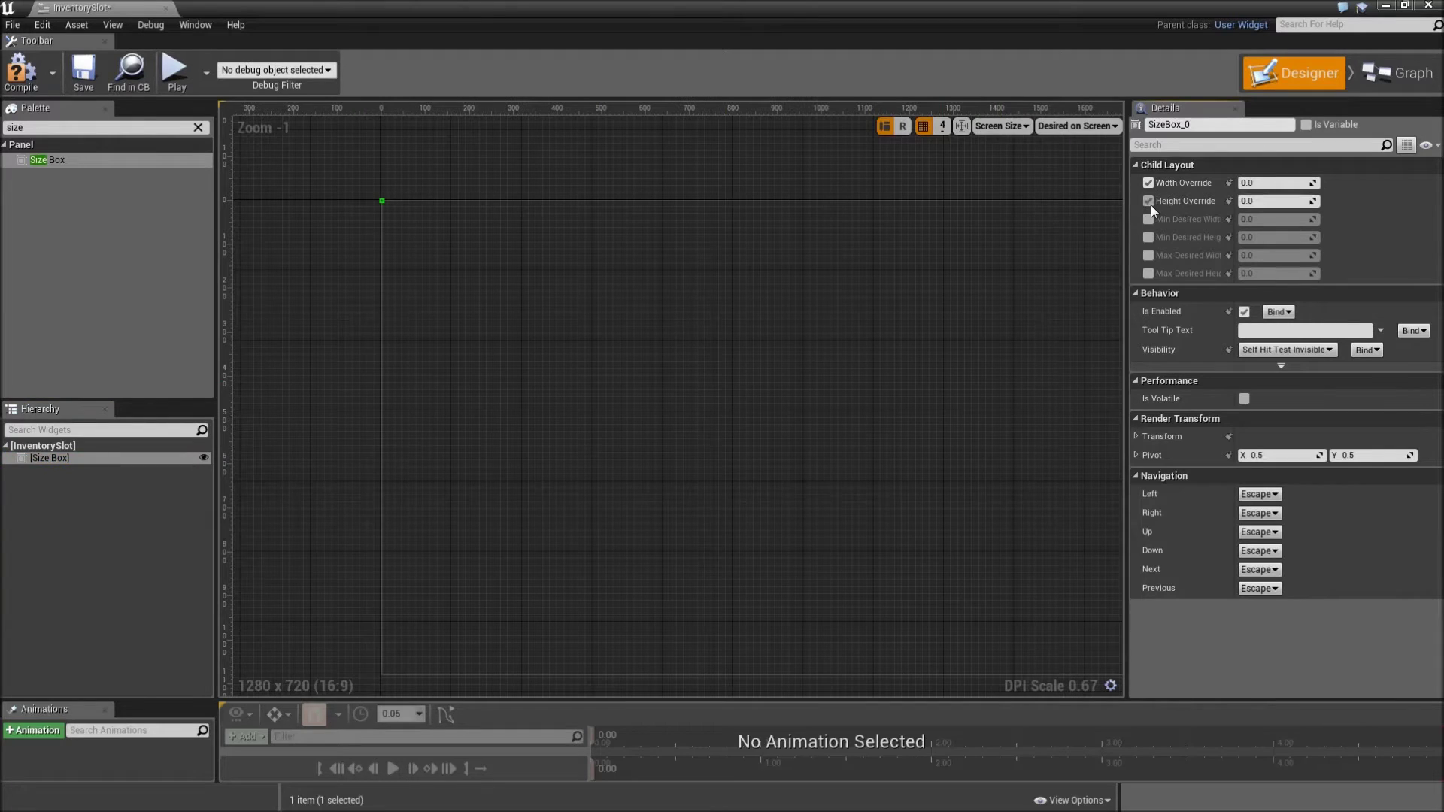
click(1251, 183)
text(64)
key(Return)
click(1251, 201)
text(64)
key(Return)
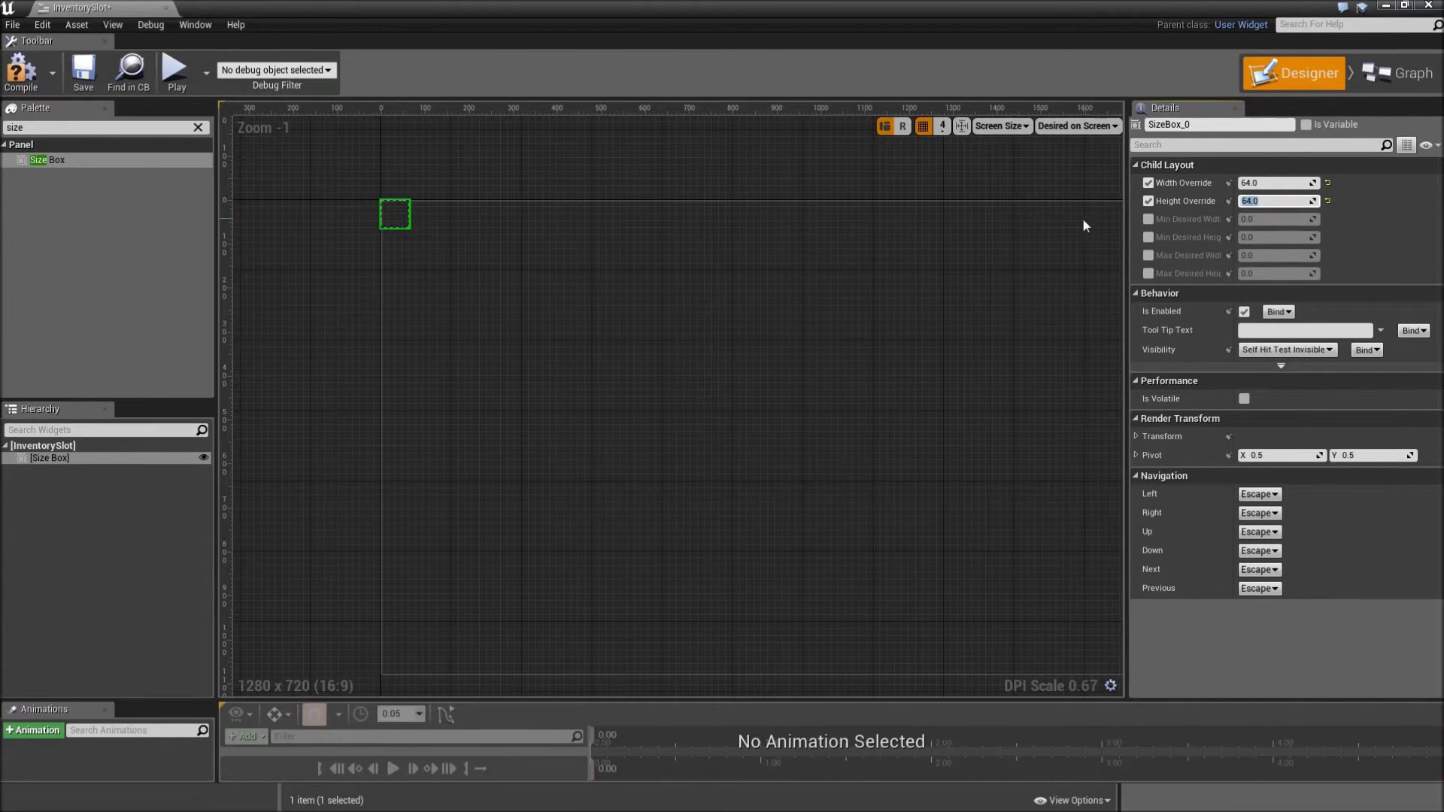
scroll(376, 214, up, 4)
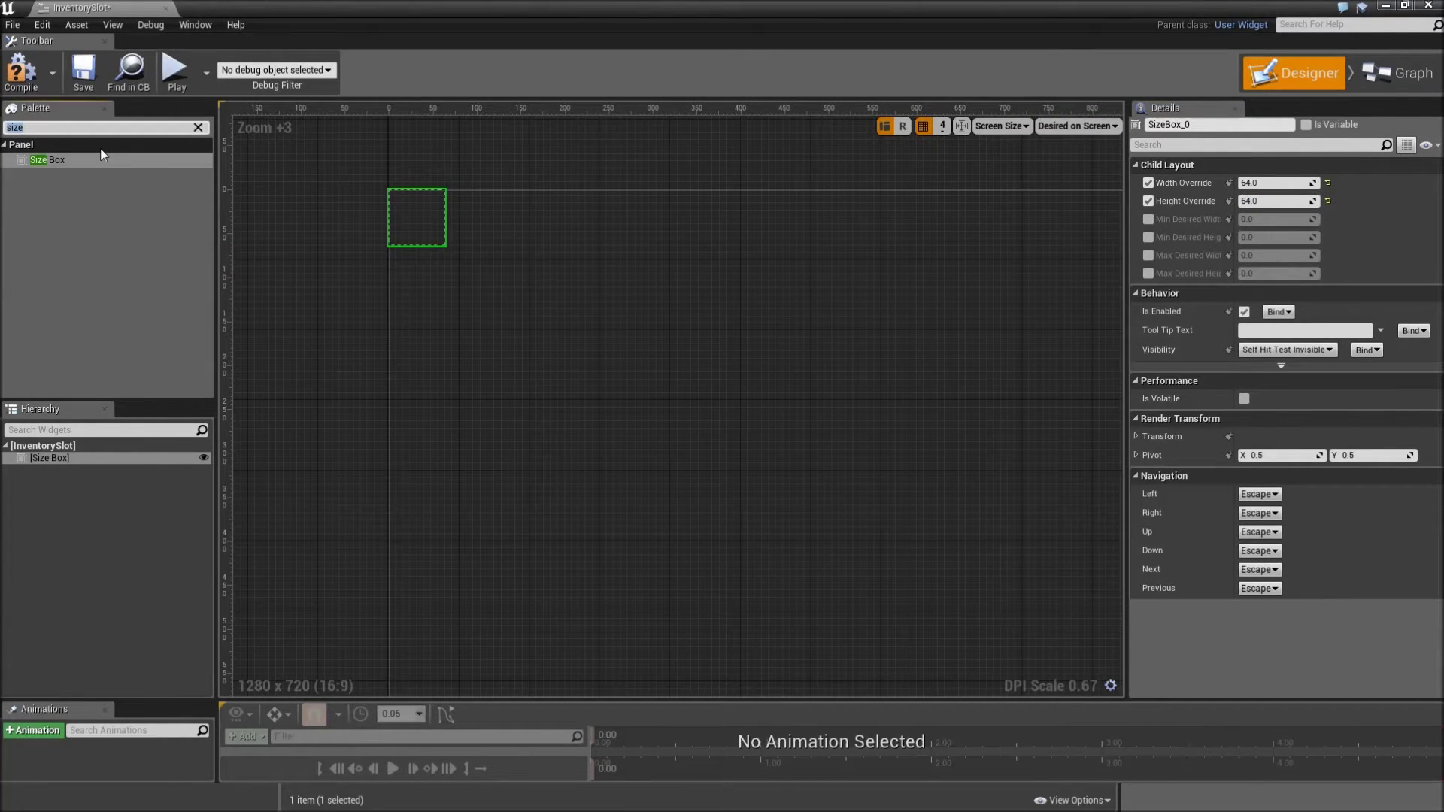
text(canvas)
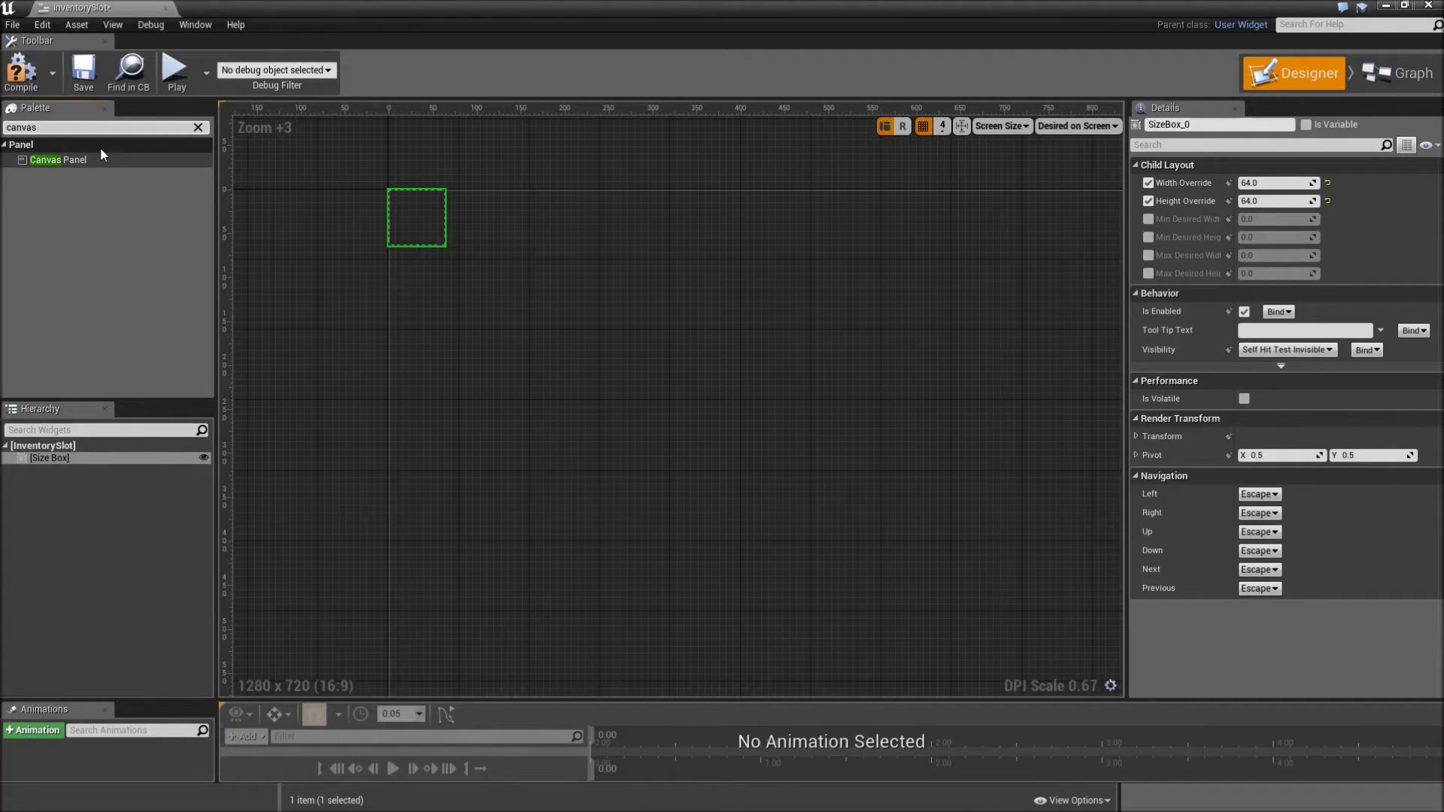
Place a Canvas Panel inside the Size Box and search the Palette for 'butto'.
drag(97, 151, 90, 471)
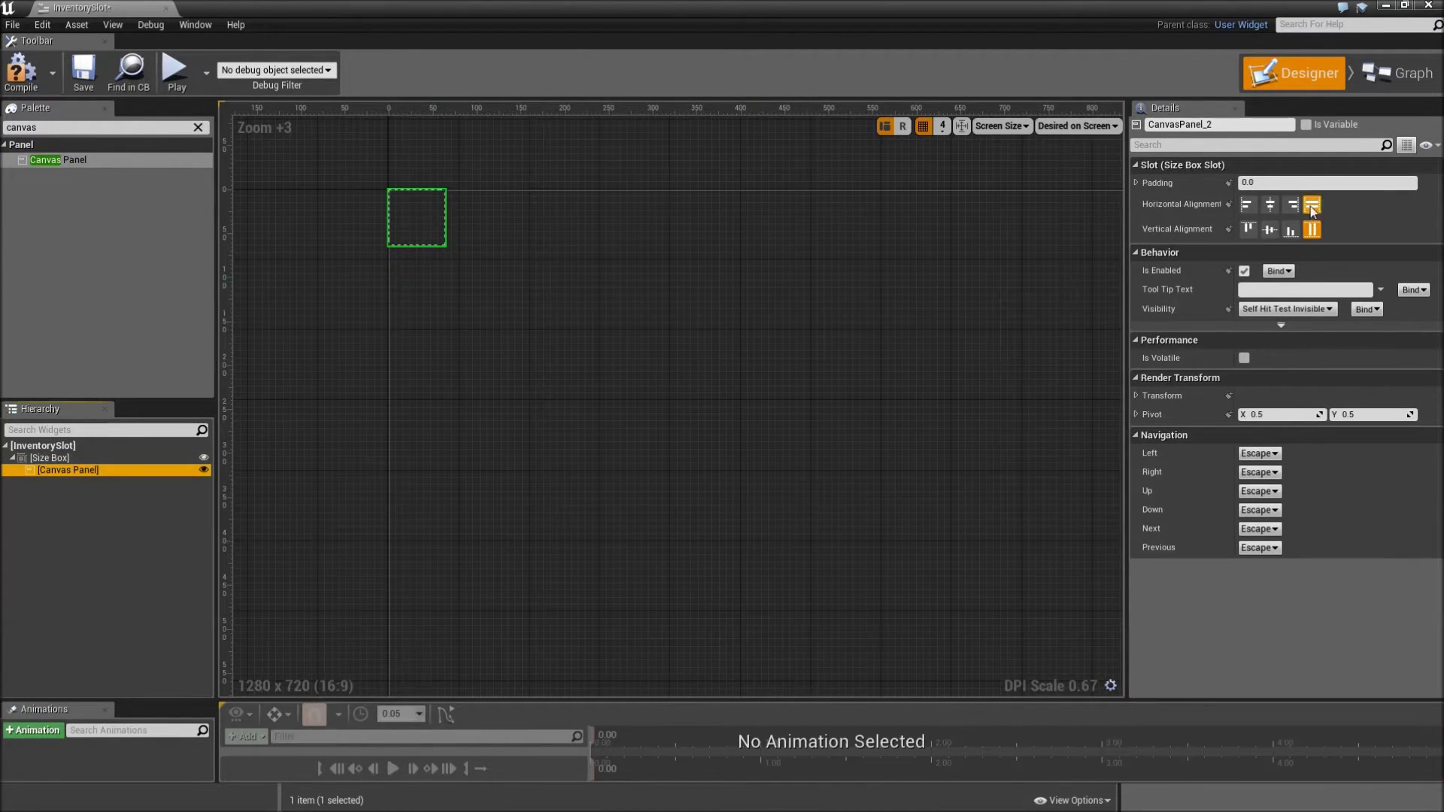
scroll(413, 256, up, 3)
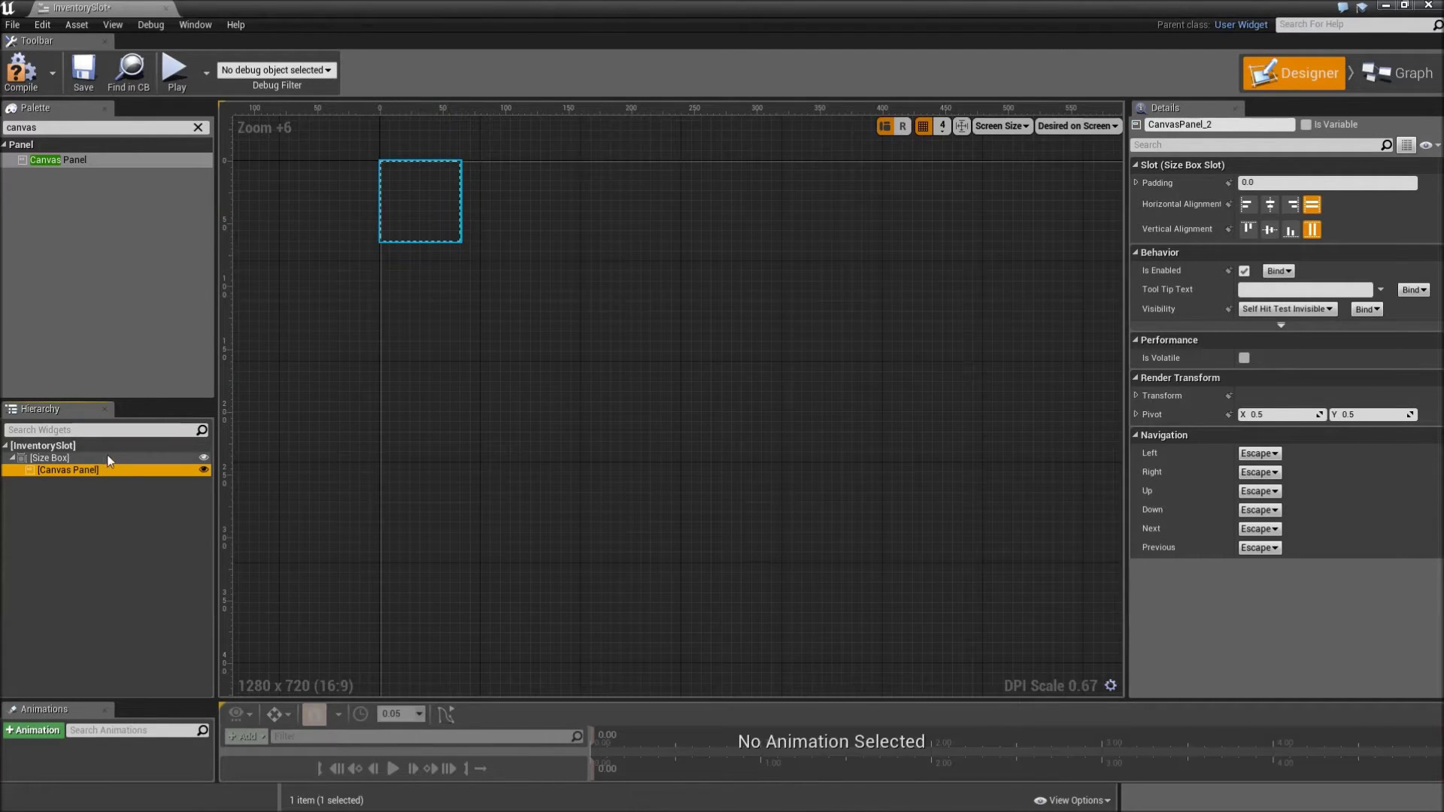
click(53, 127)
key(BackSpace)
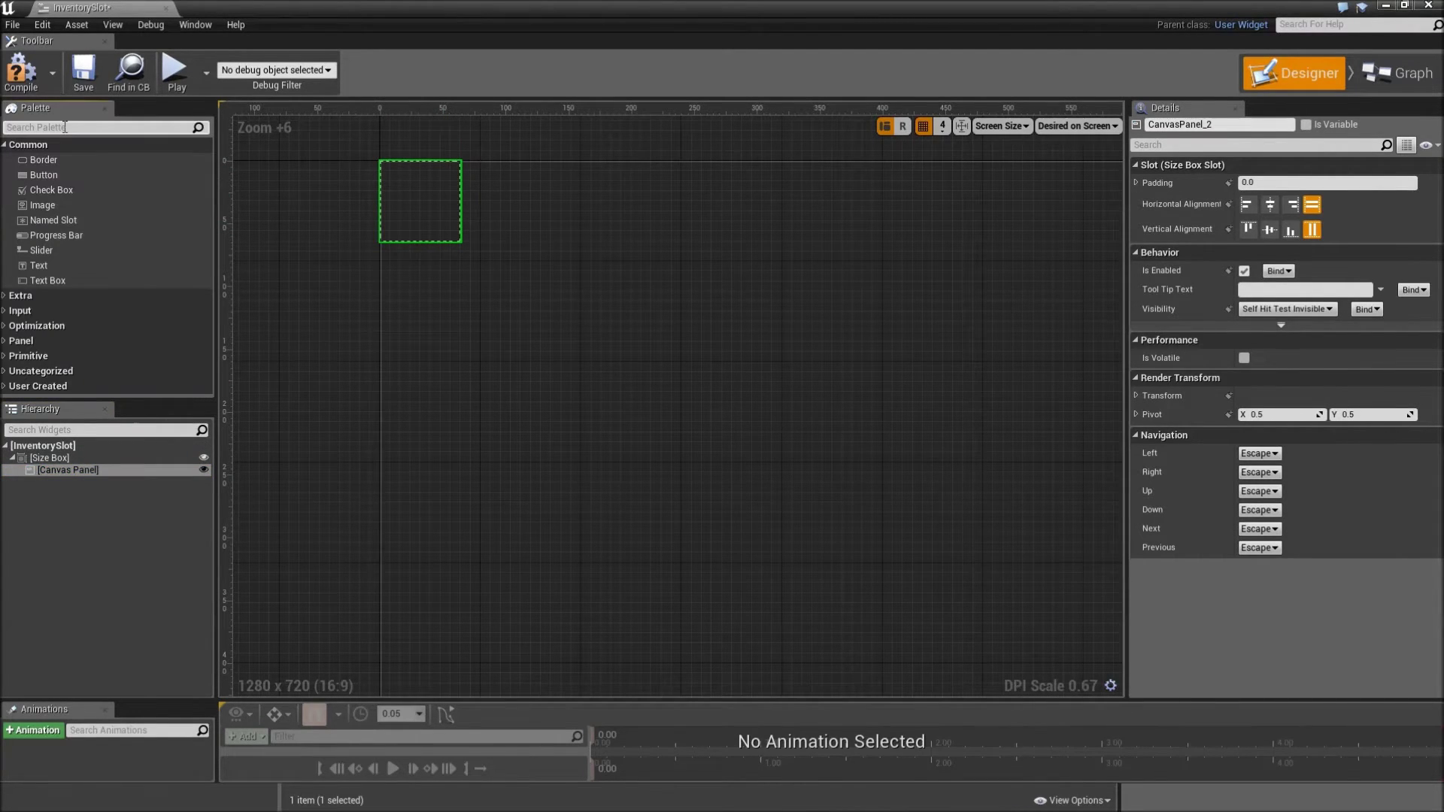
text(butto)
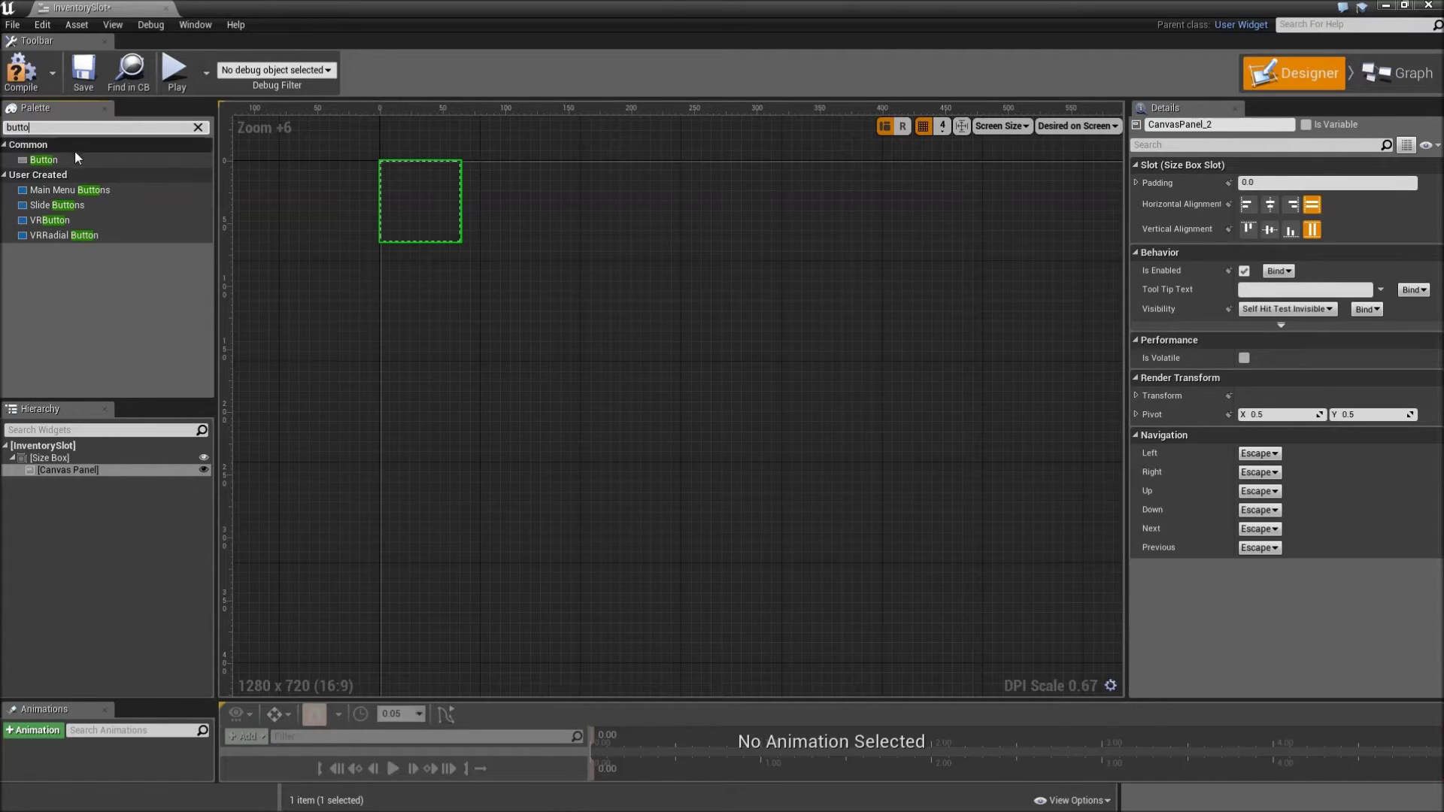
Add a Button to the Canvas Panel, anchored full-stretch with right and bottom offsets of 0.
drag(70, 156, 115, 472)
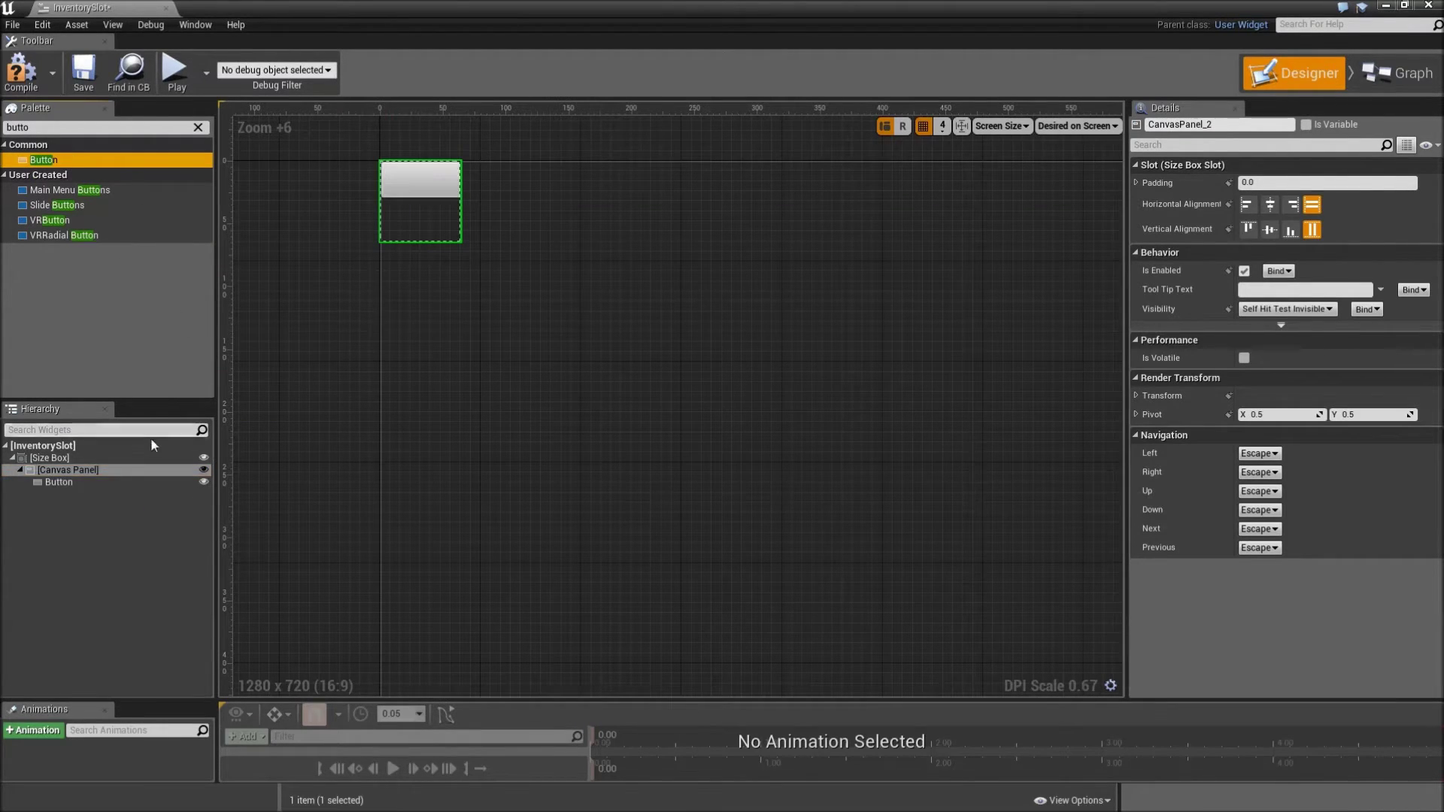
click(102, 483)
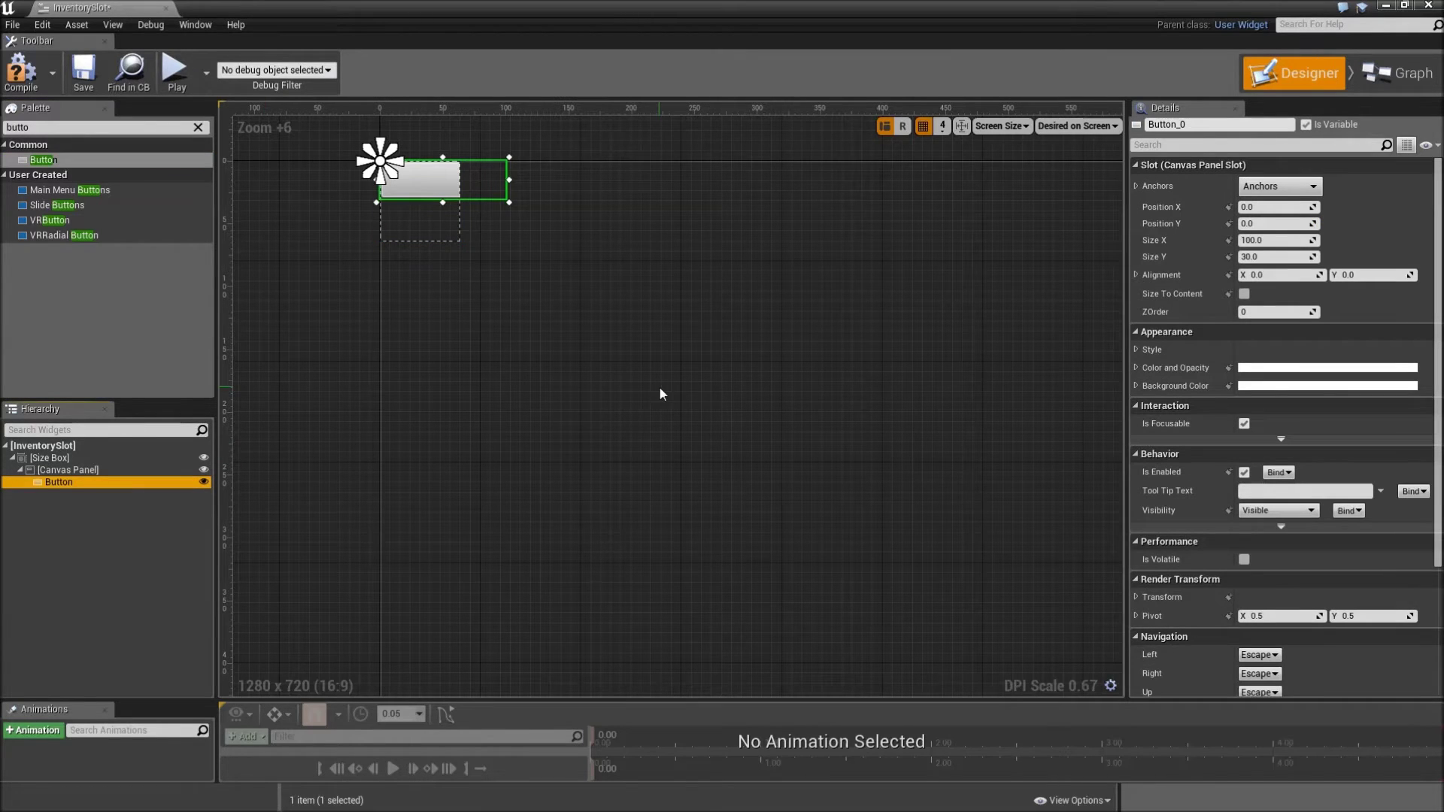
click(1267, 191)
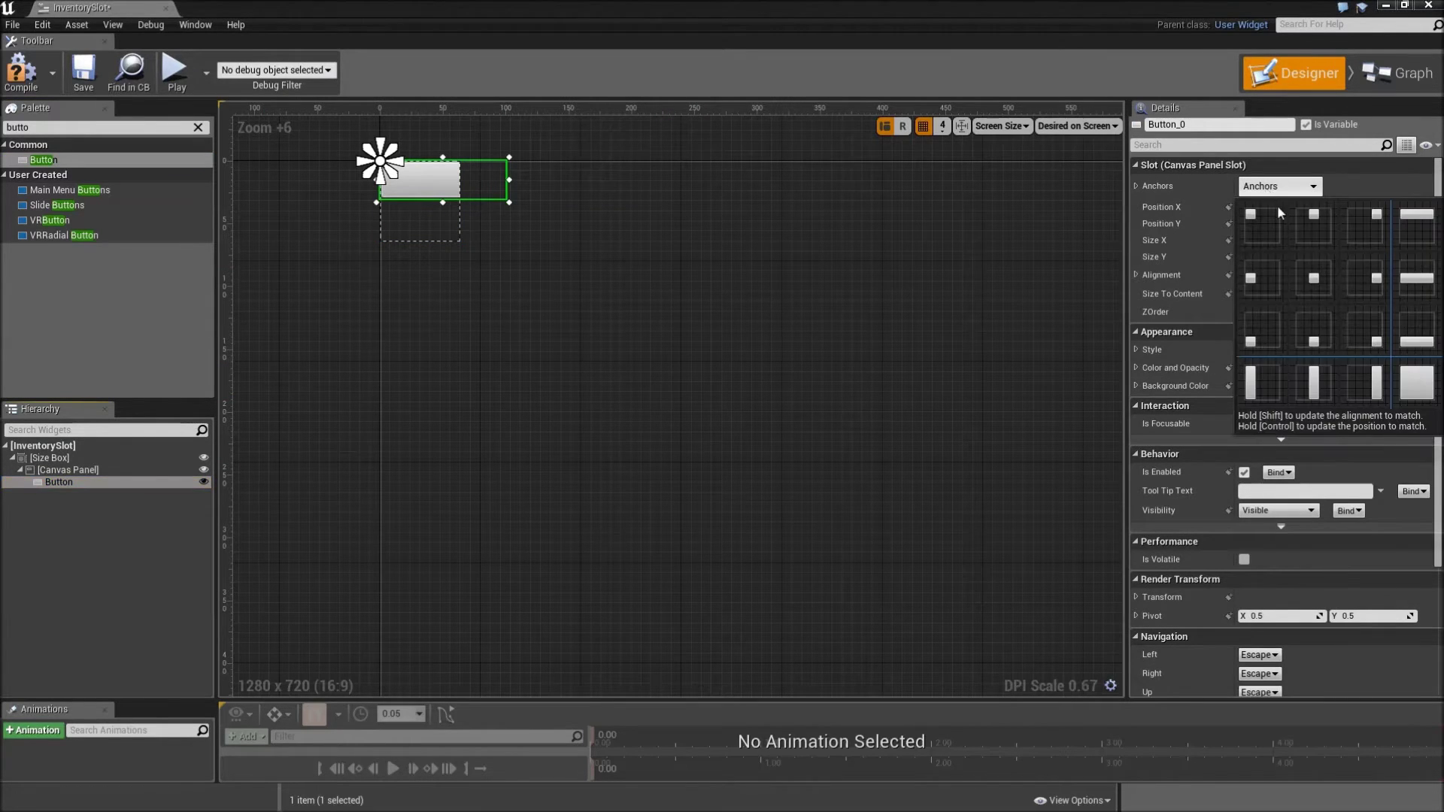
click(1417, 383)
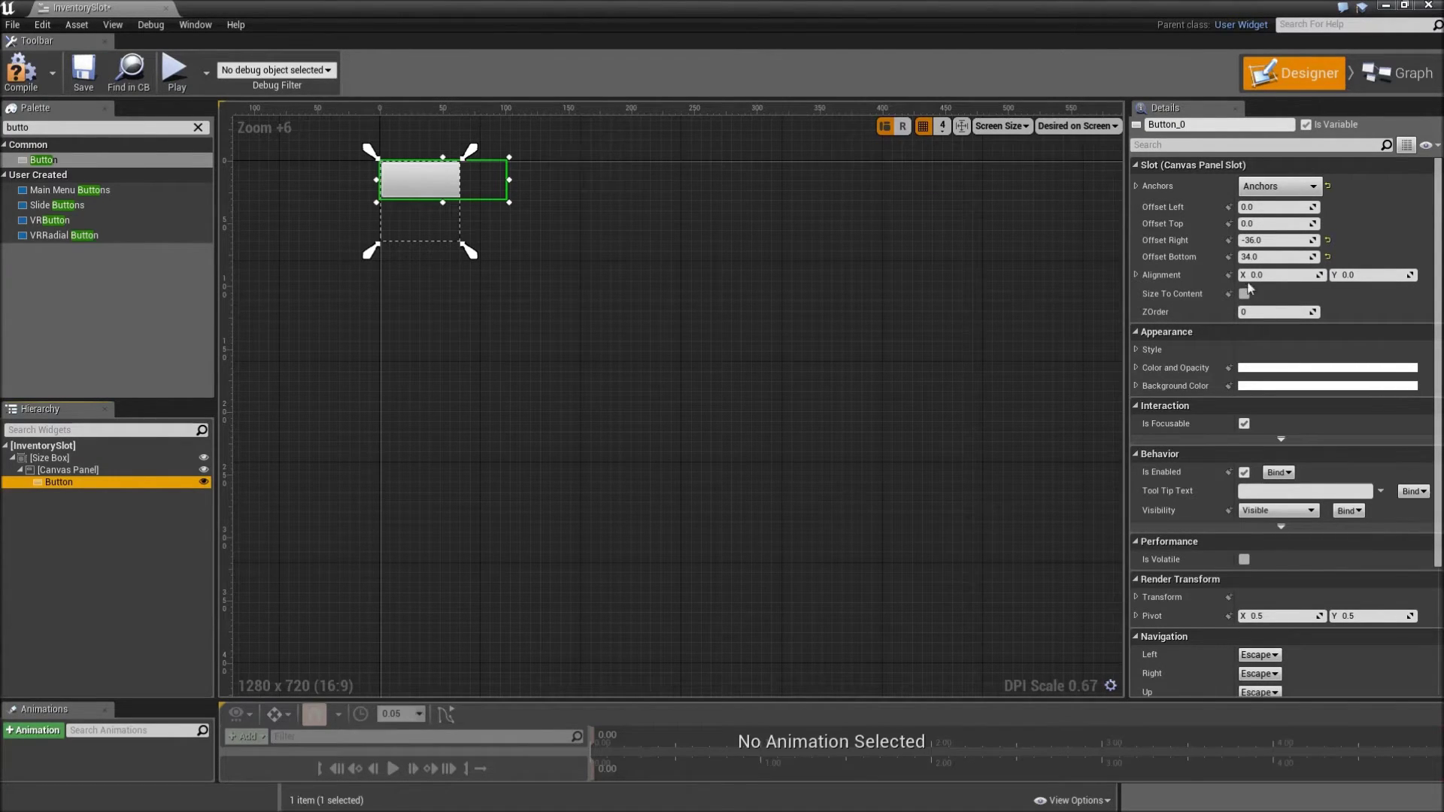
click(1269, 241)
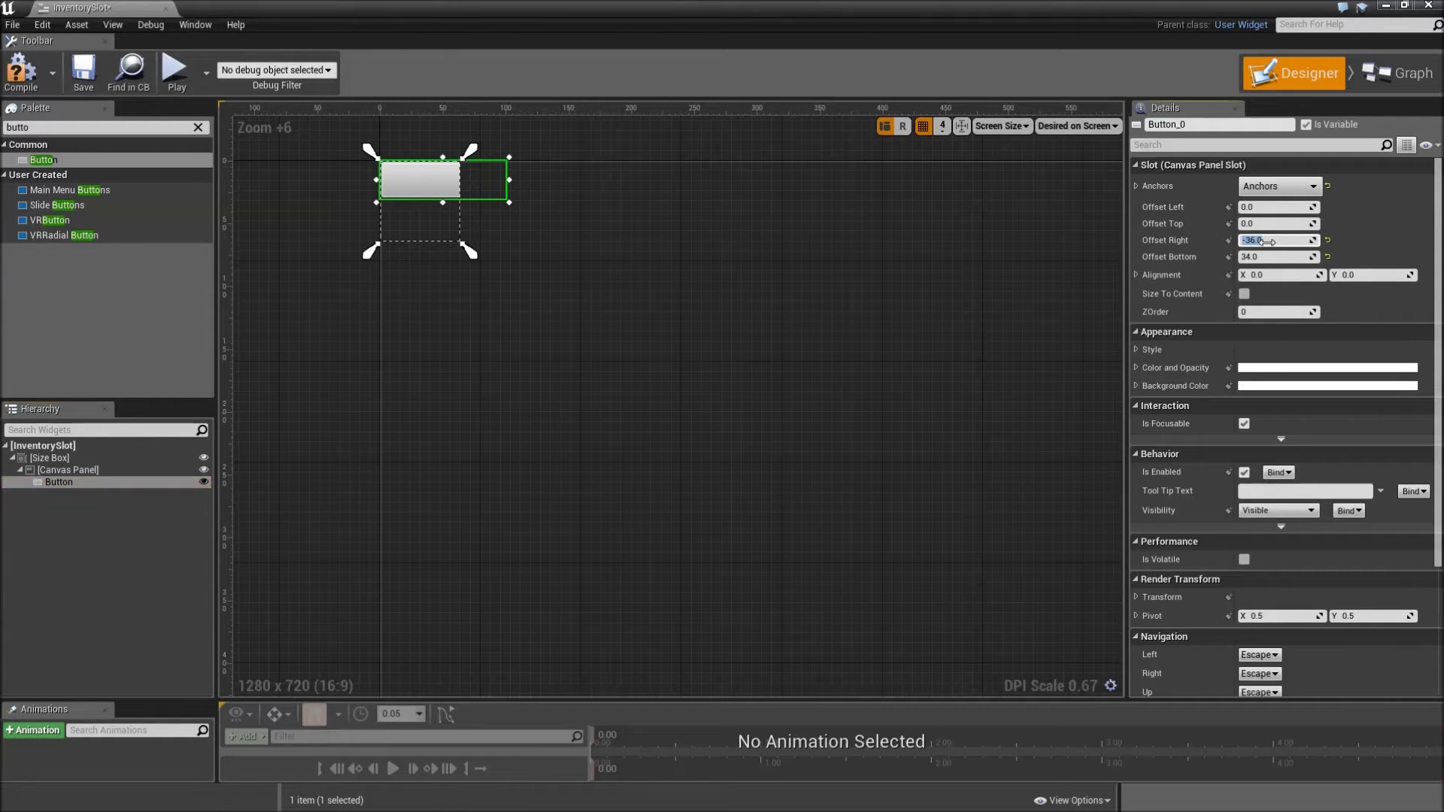
text(0)
key(Tab)
text(0)
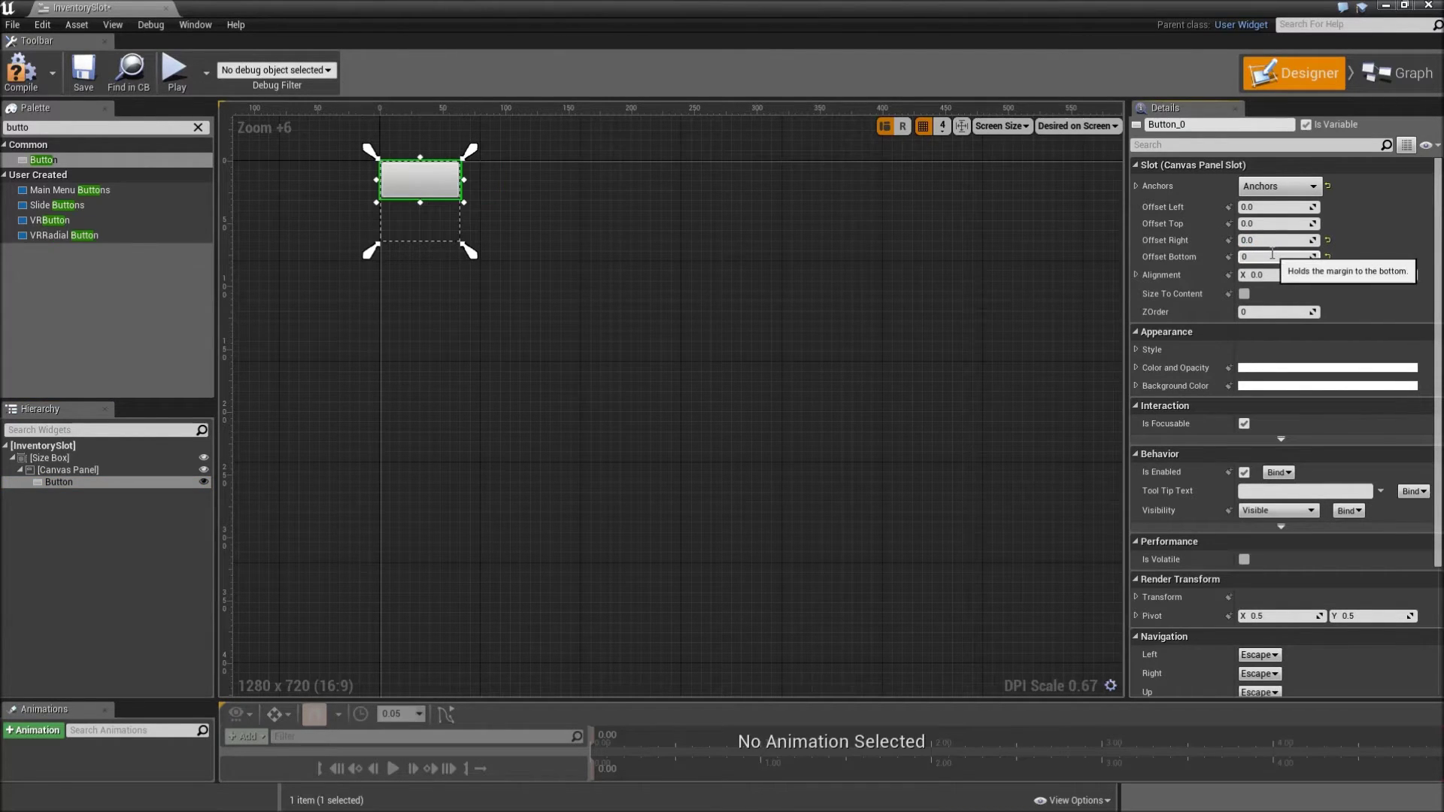
key(Return)
scroll(414, 197, up, 5)
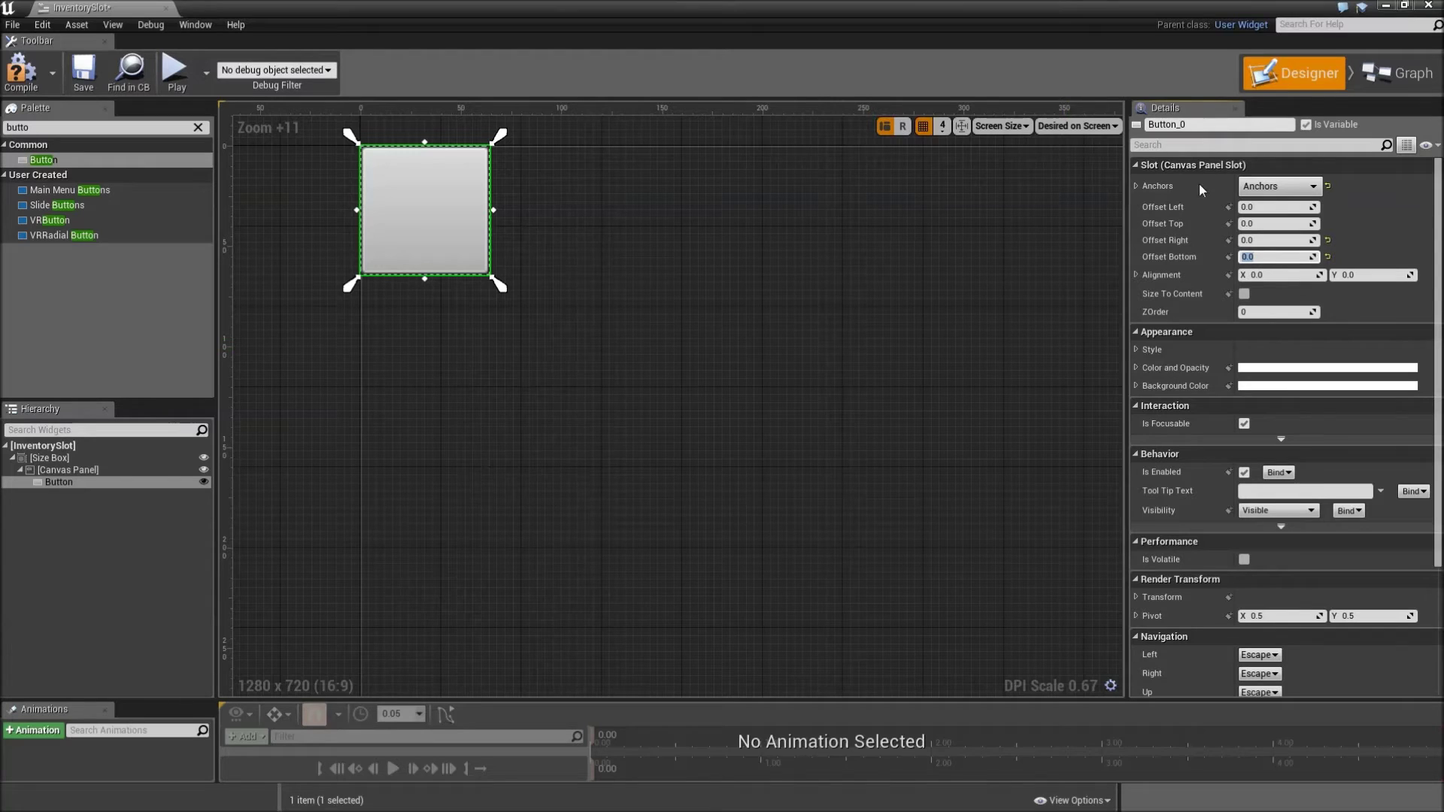
Rename the button to SlotButton.
click(1214, 124)
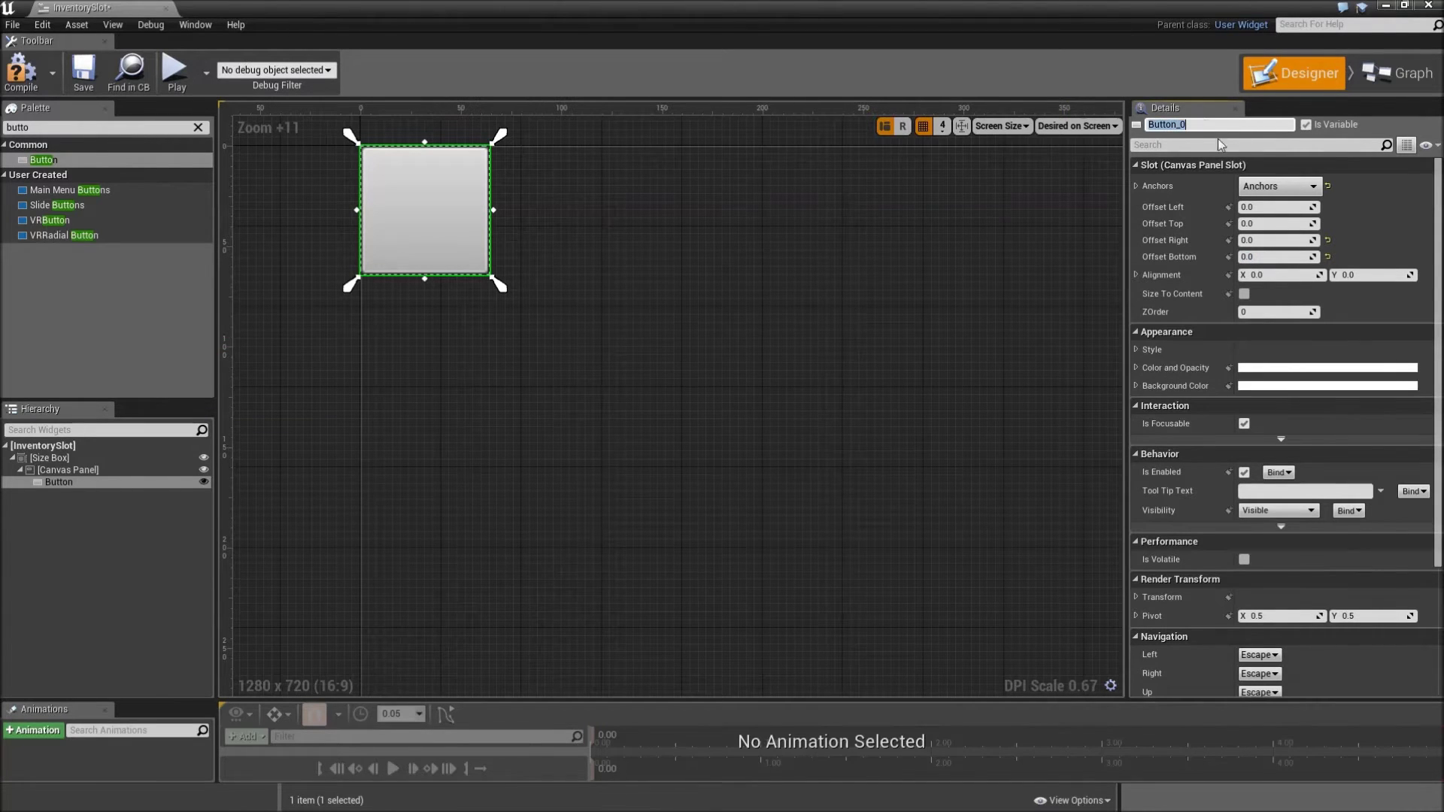
text(SlotB)
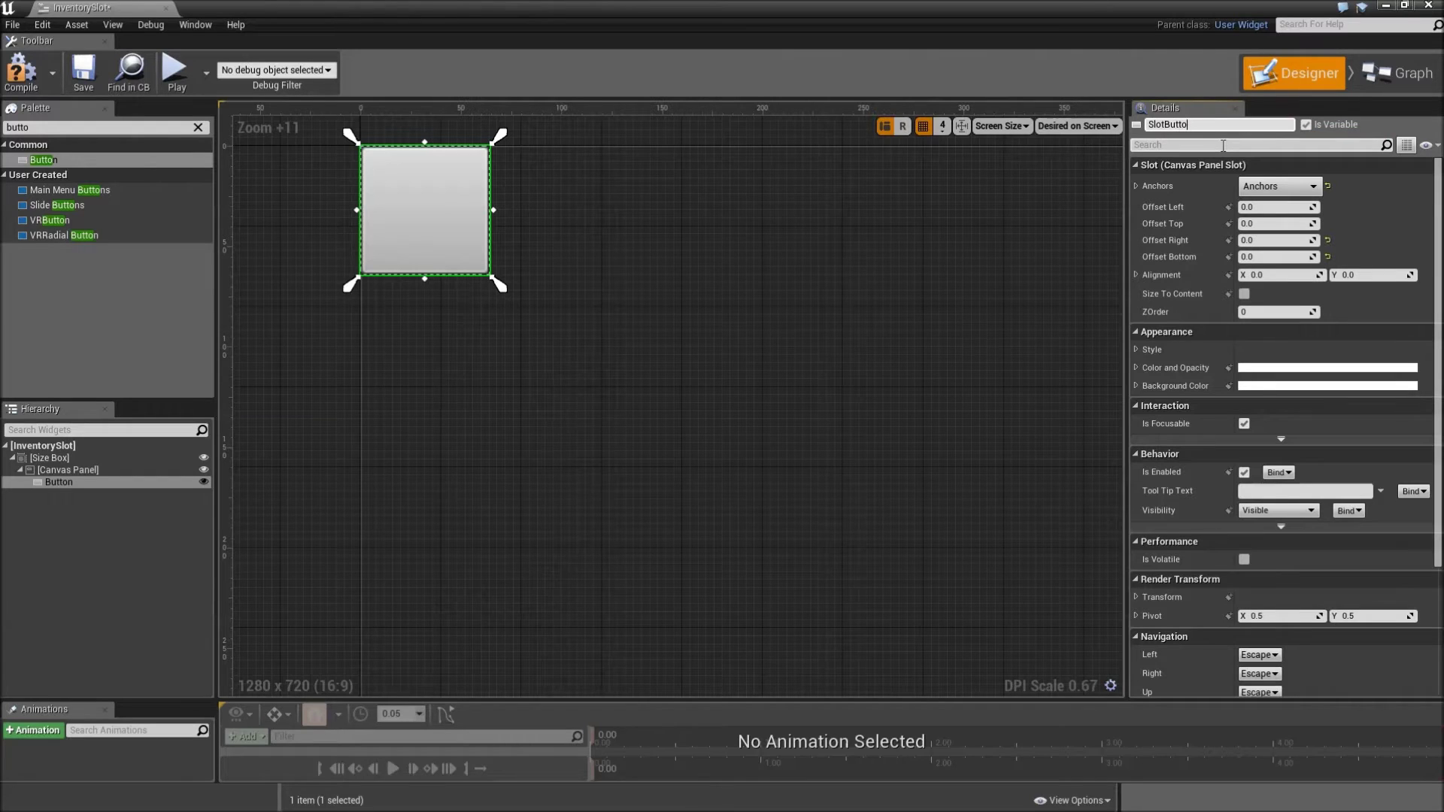
key(Return)
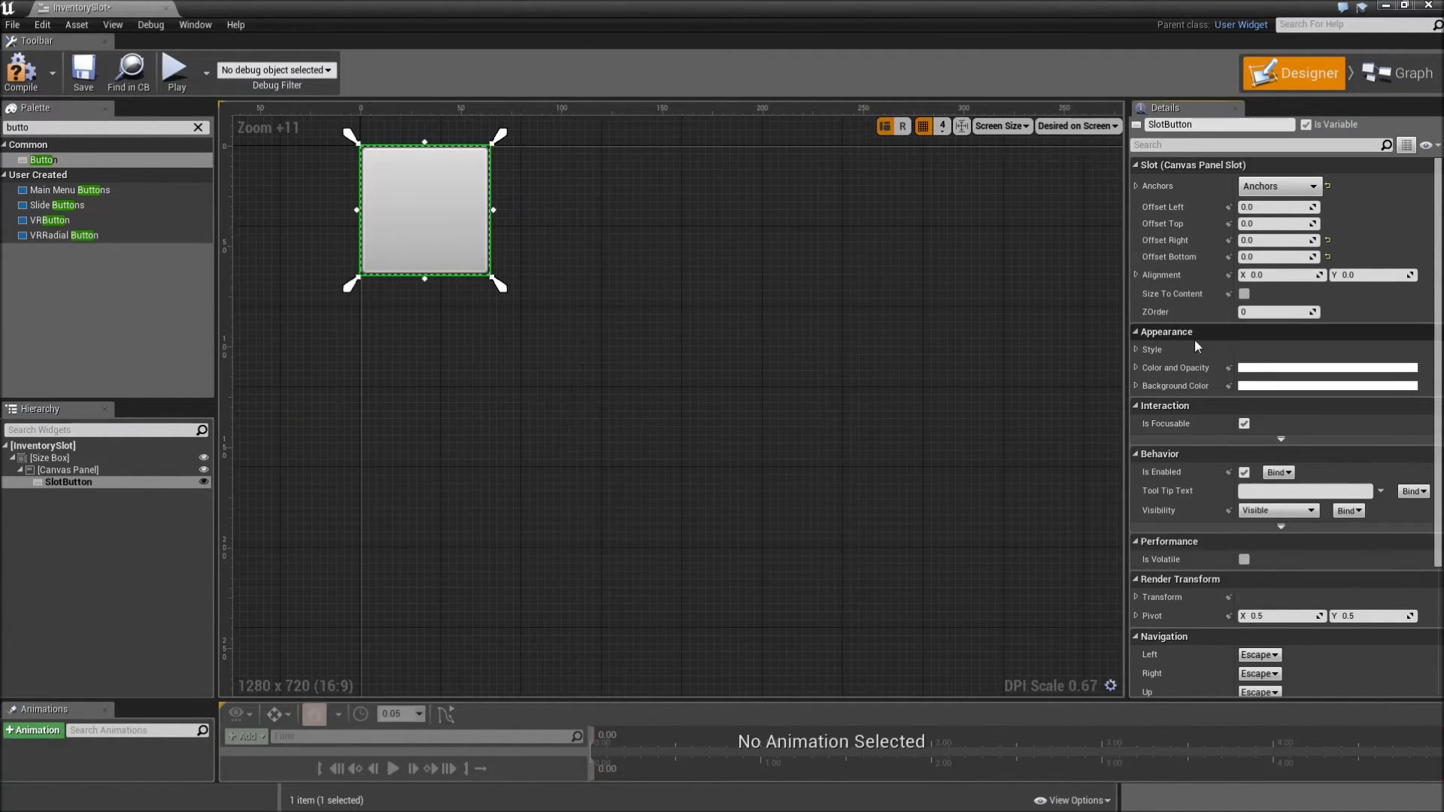
Set the Normal style image to the InventoryButton texture, drawn as Image.
click(1137, 350)
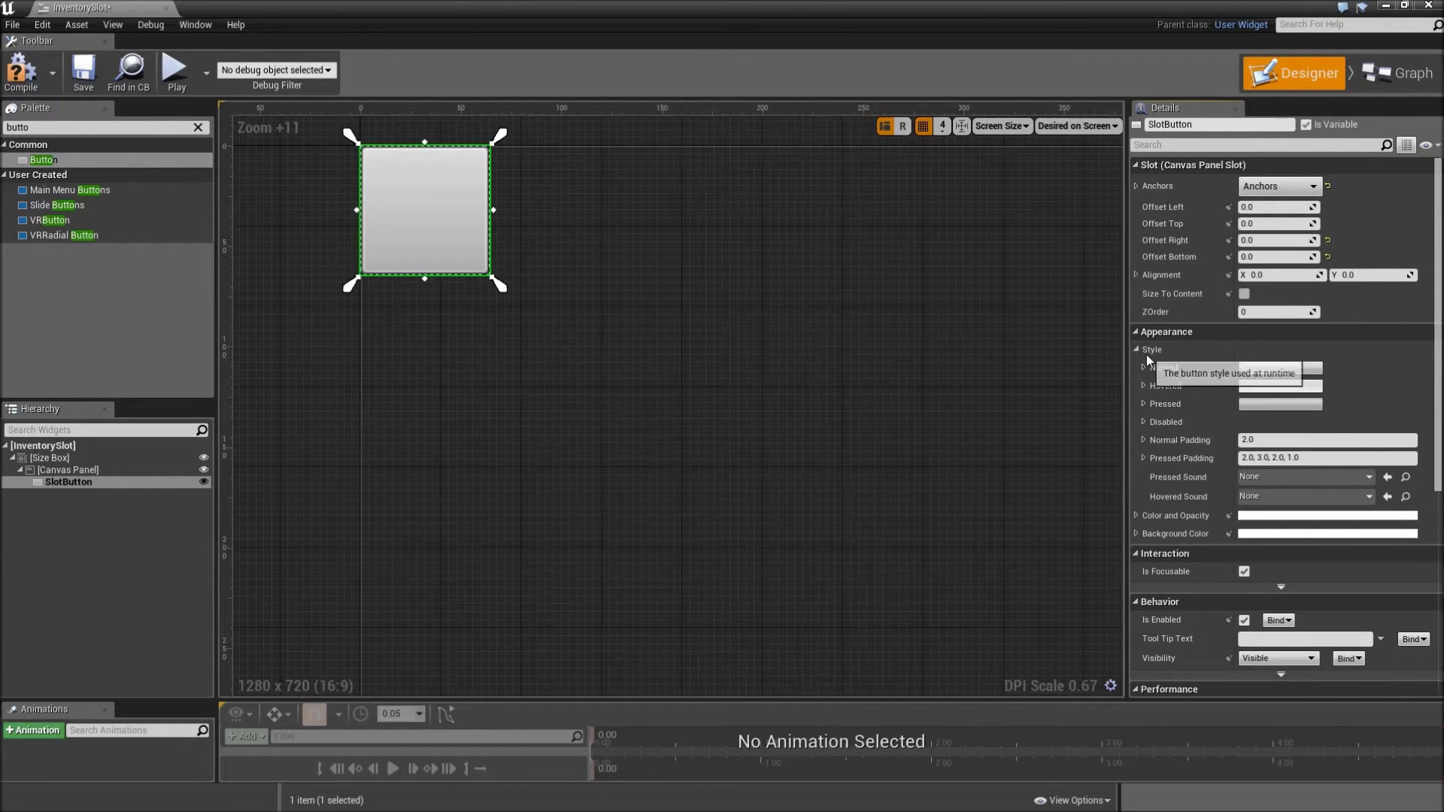
scroll(1146, 354, down, 1)
click(1144, 344)
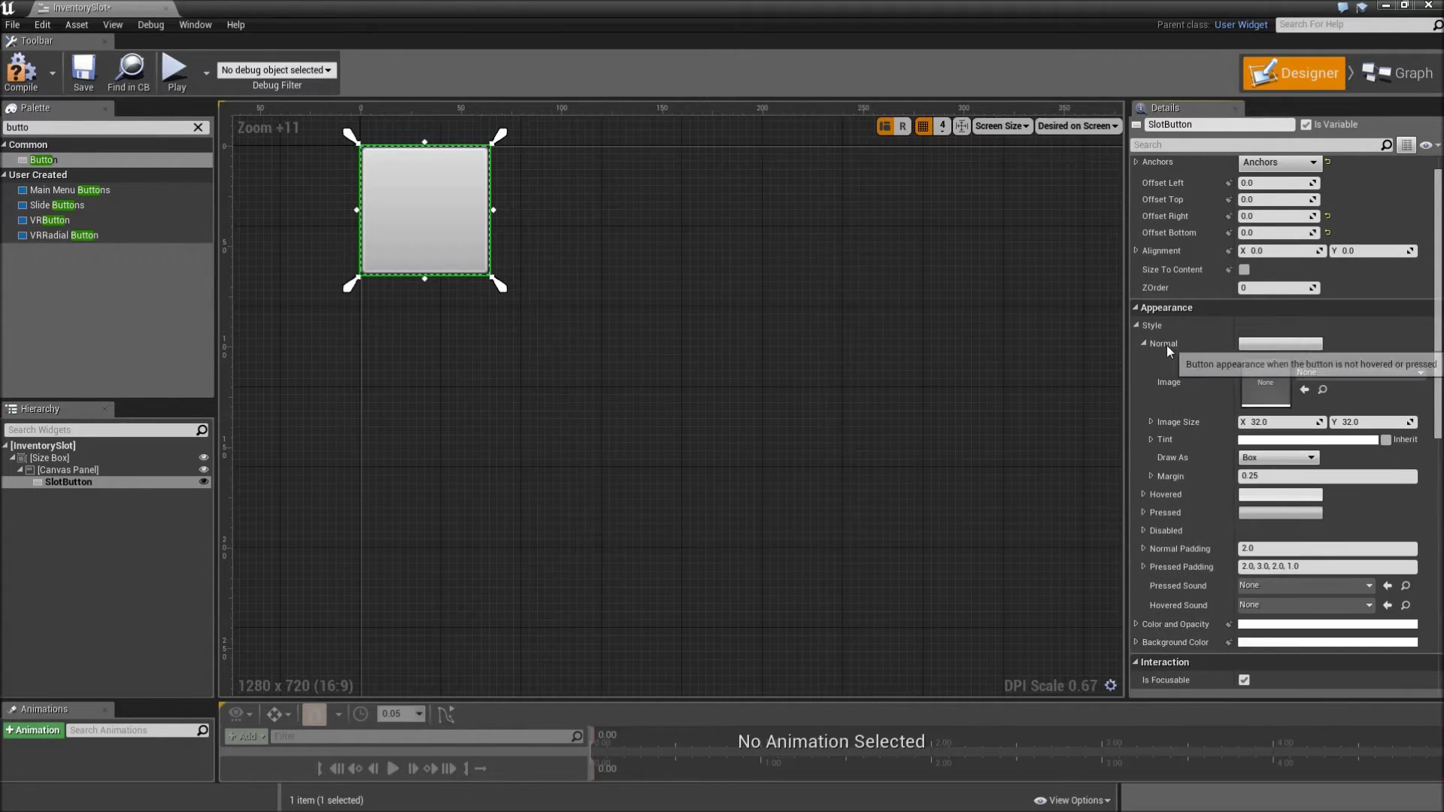
scroll(1173, 345, down, 1)
click(1316, 349)
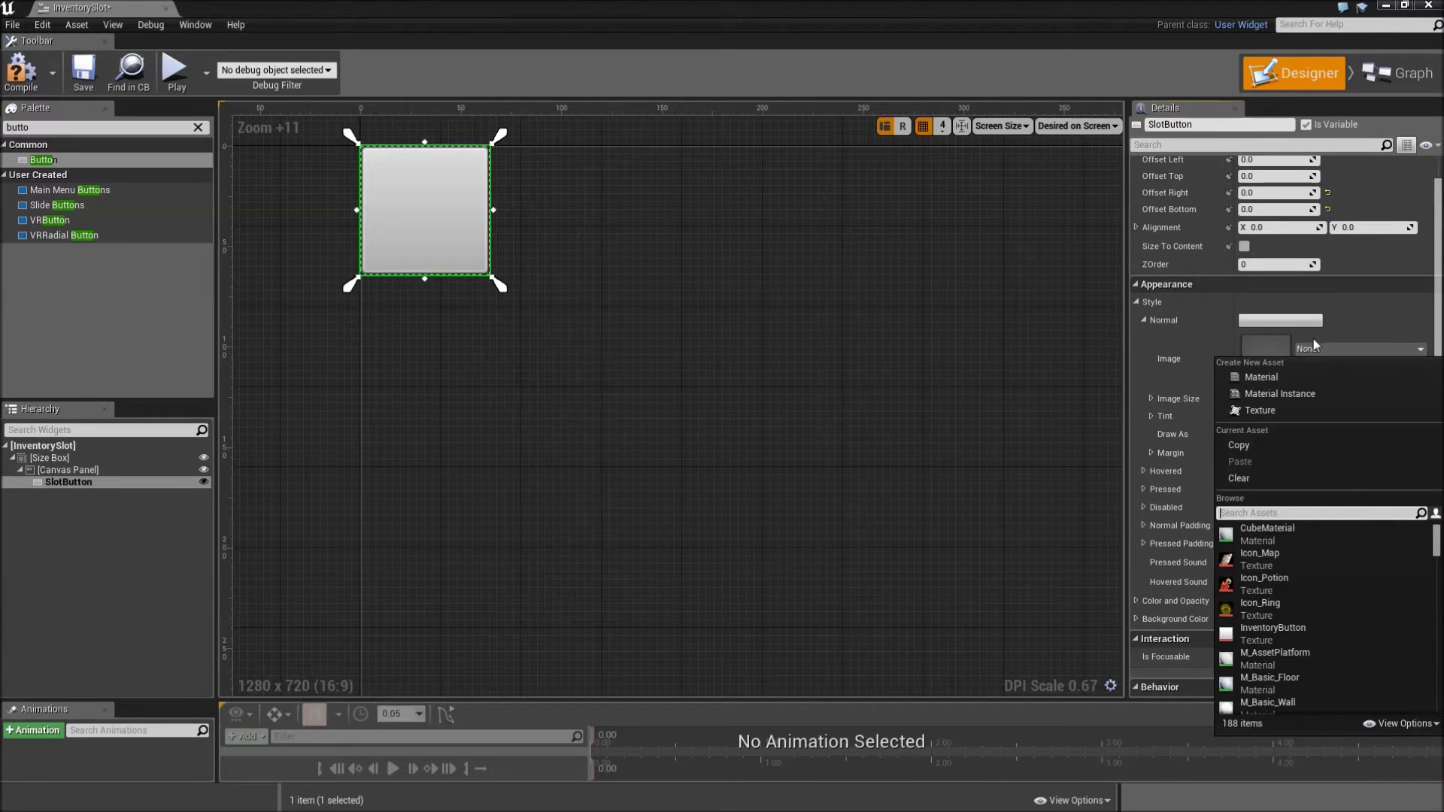
text(invento)
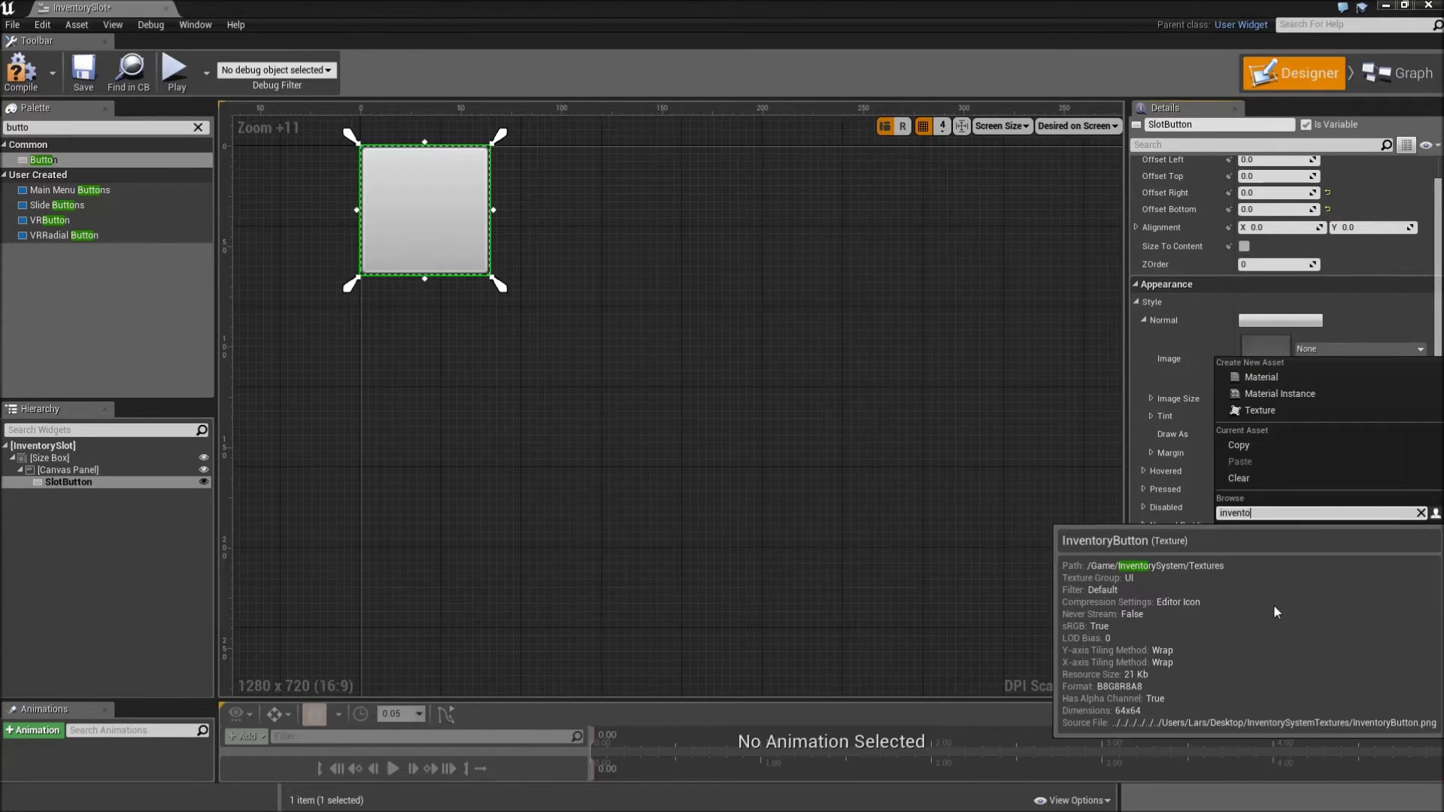
click(1274, 606)
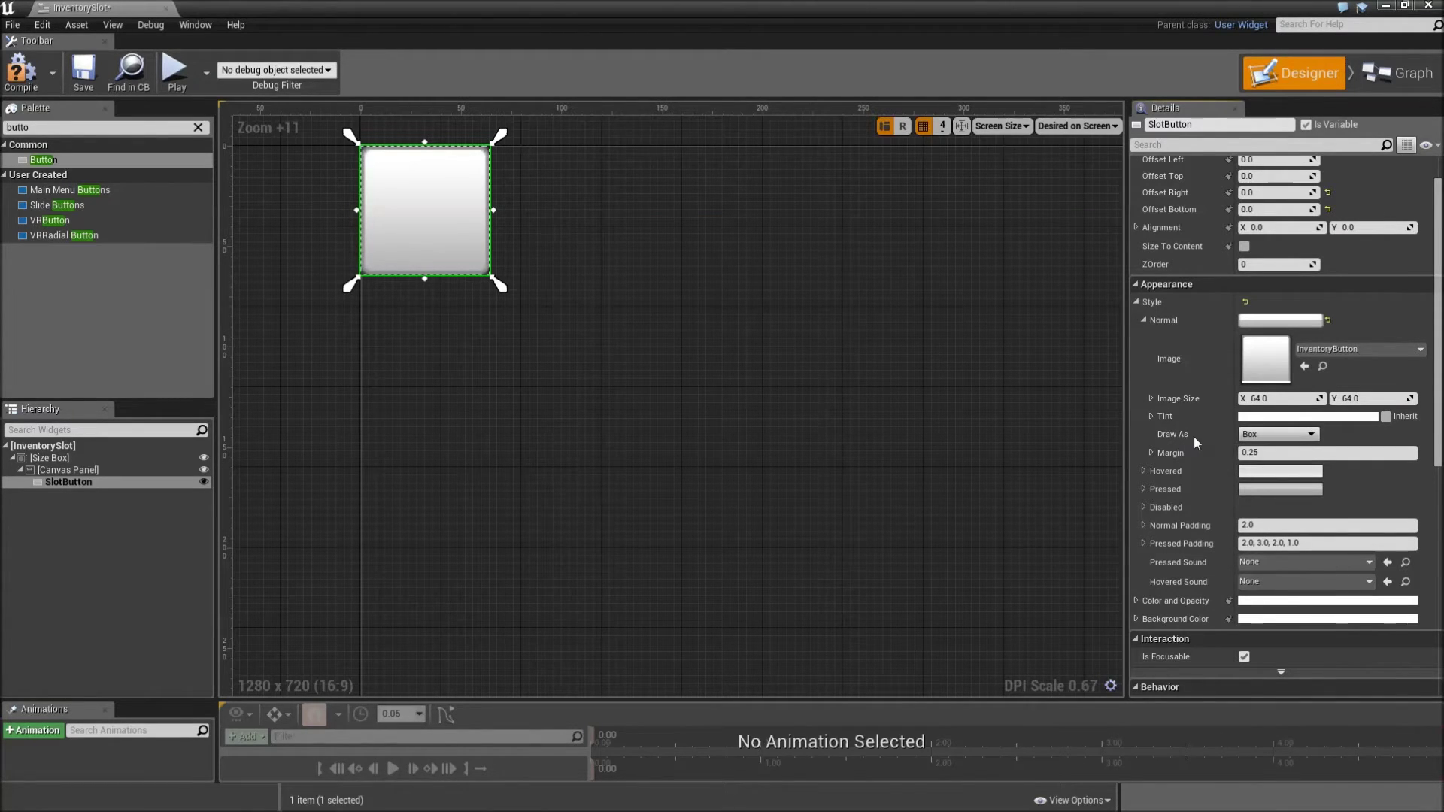
click(1252, 435)
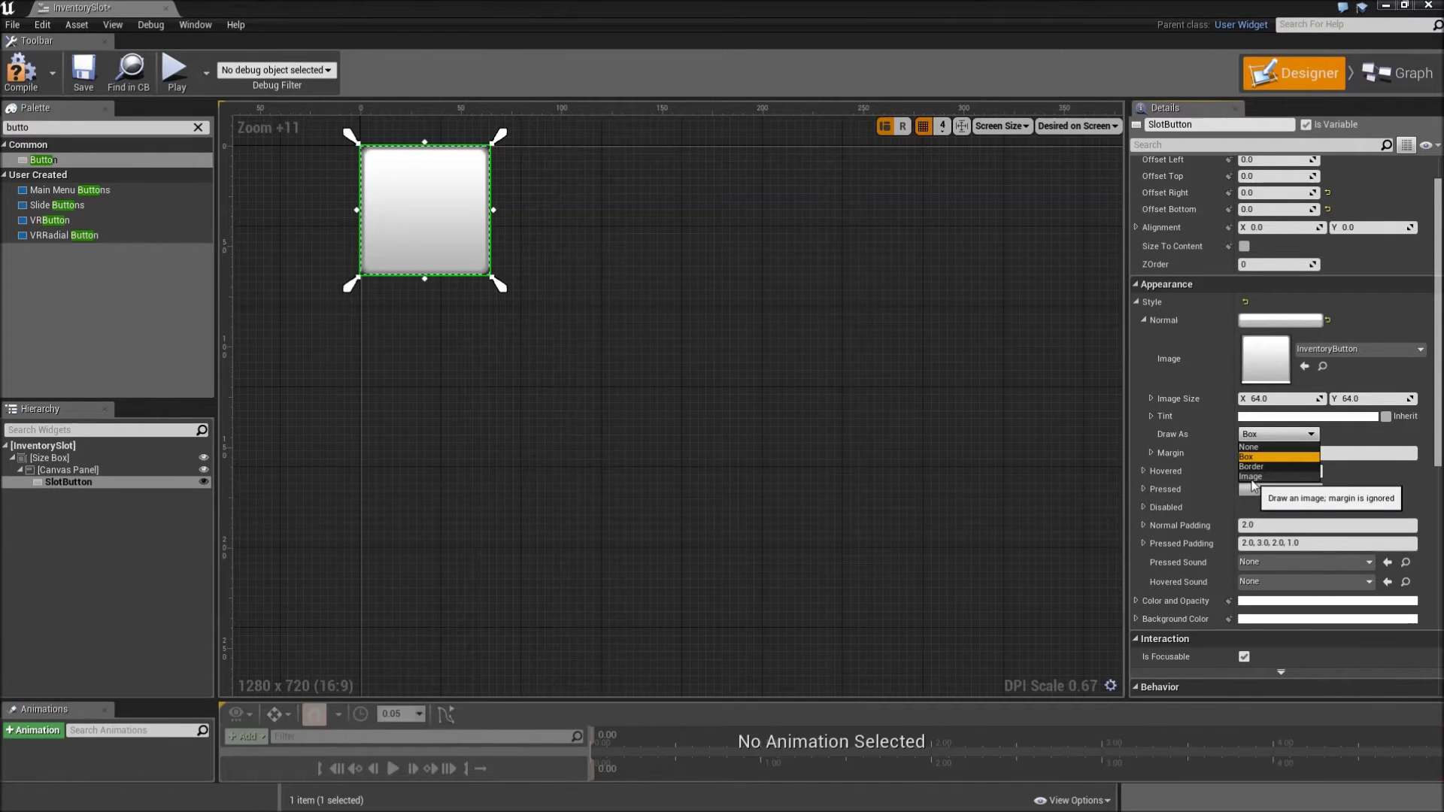
click(1251, 478)
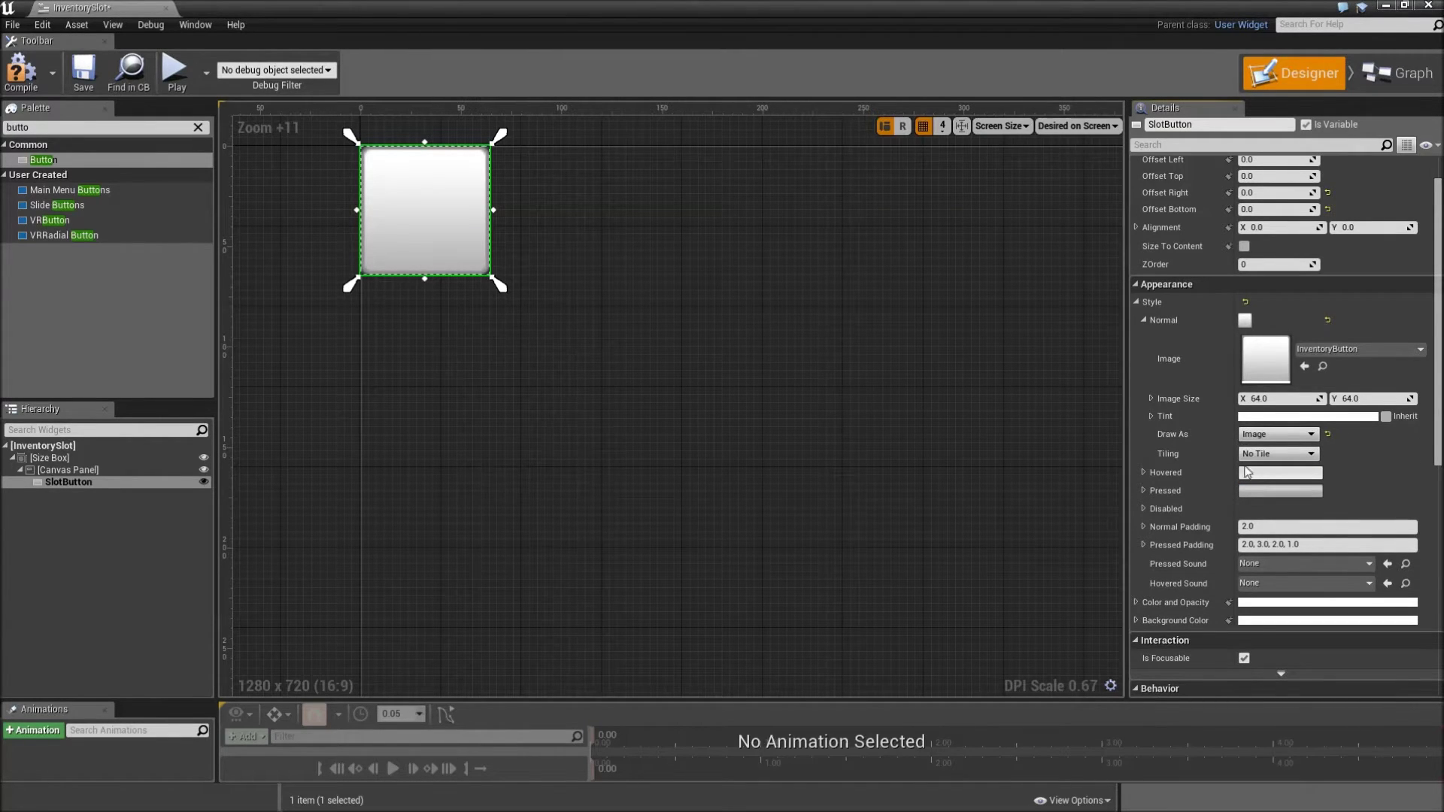
Tint the Normal image dark grey using Hex Linear 222222FF.
click(1252, 419)
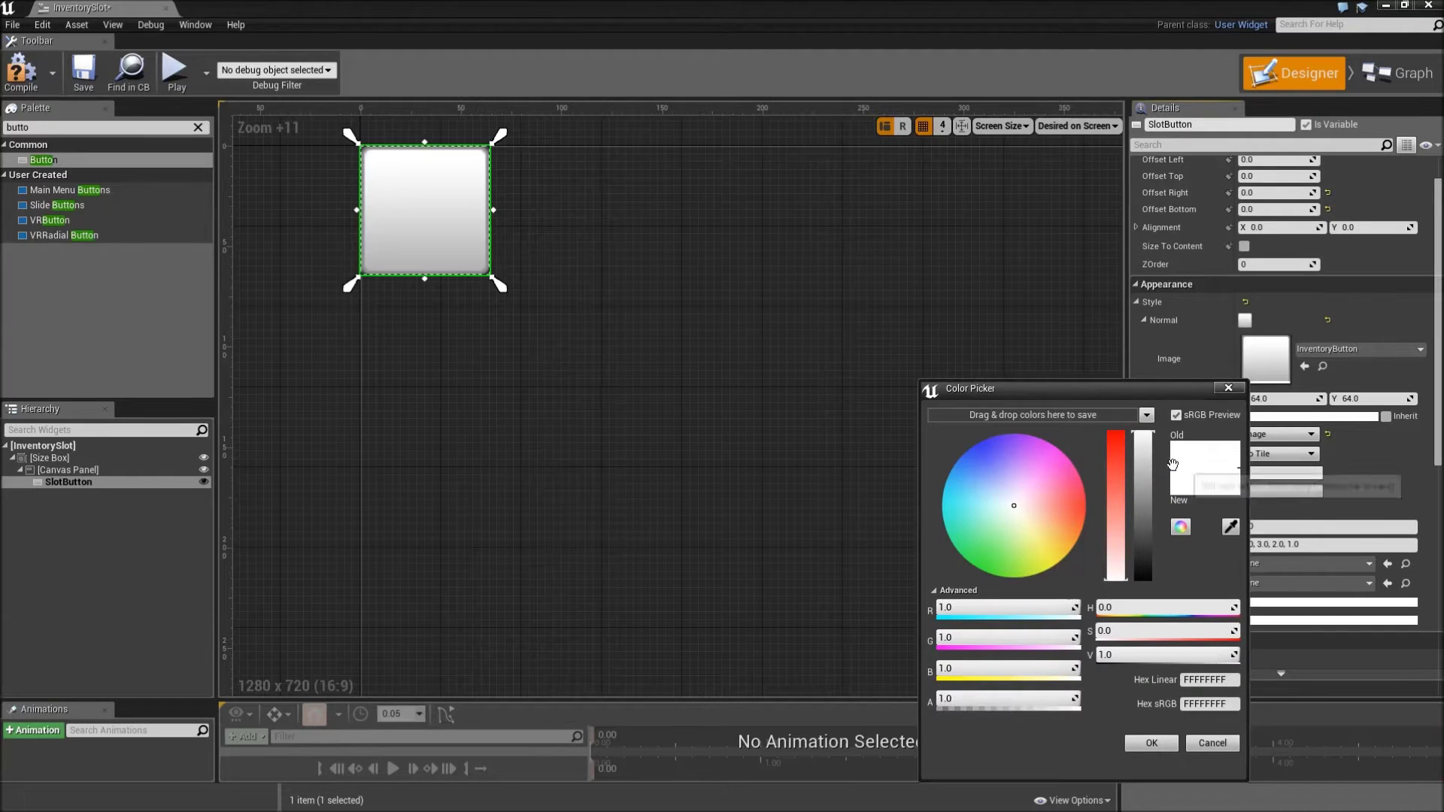
drag(1146, 463, 1149, 507)
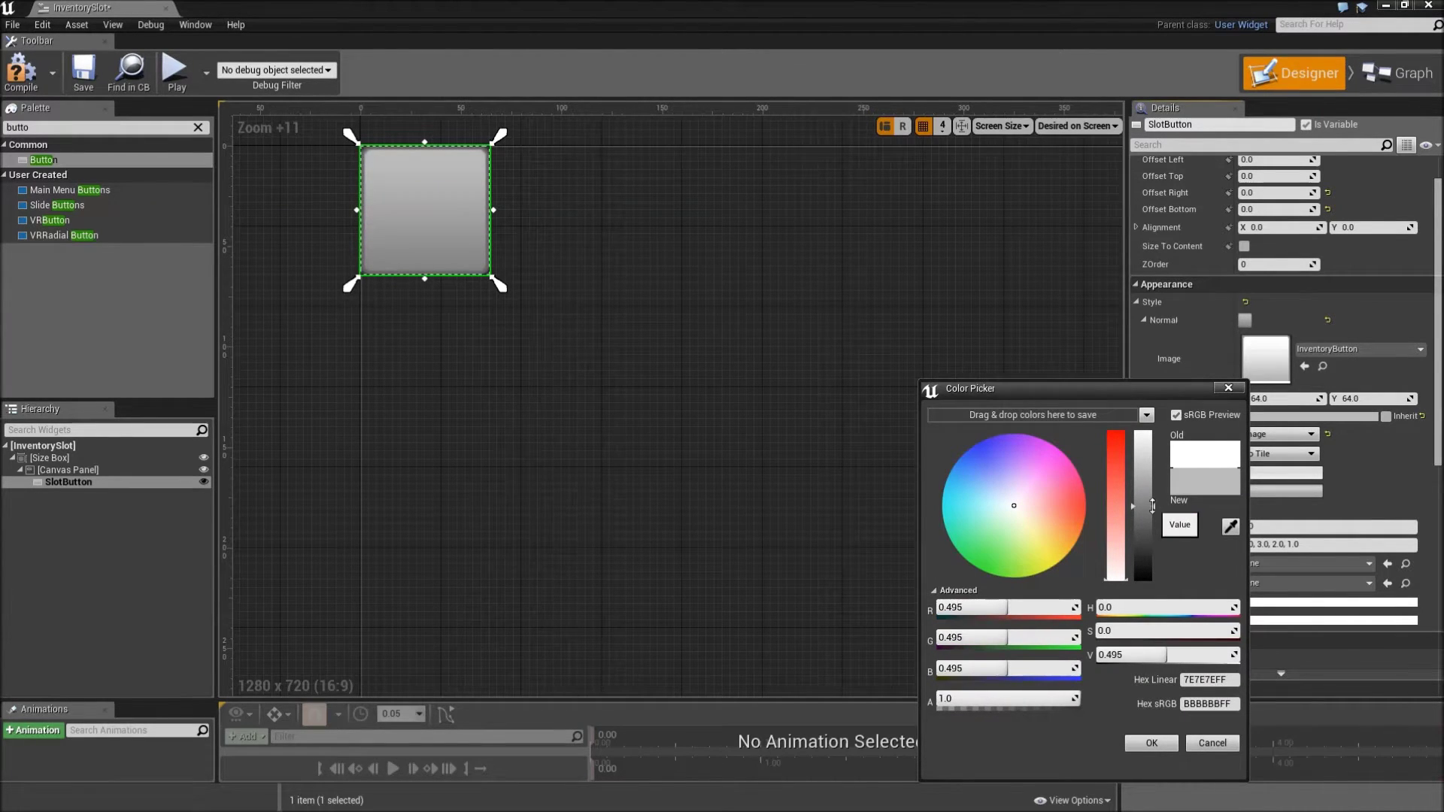
click(1231, 679)
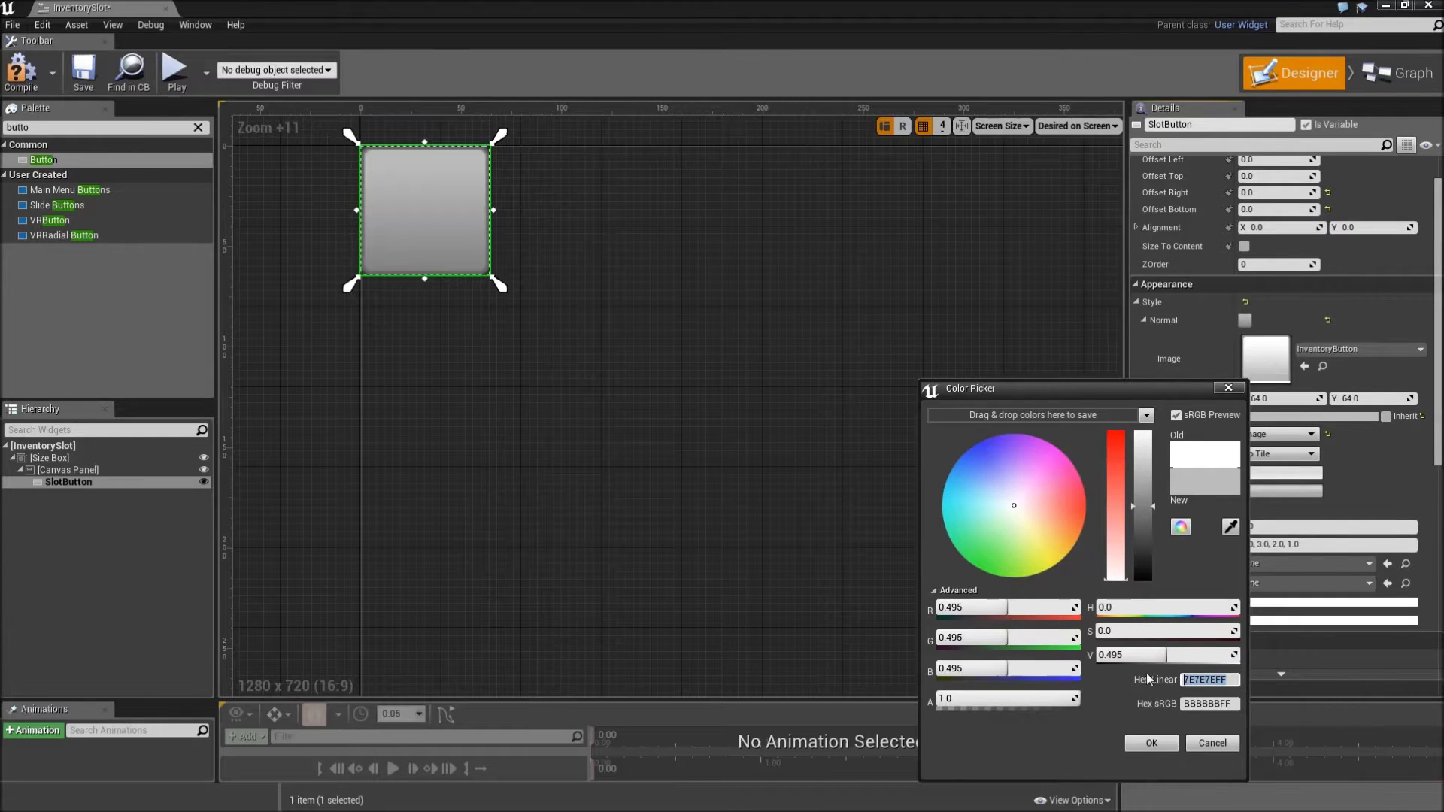
text(222222ff)
key(Return)
click(1150, 743)
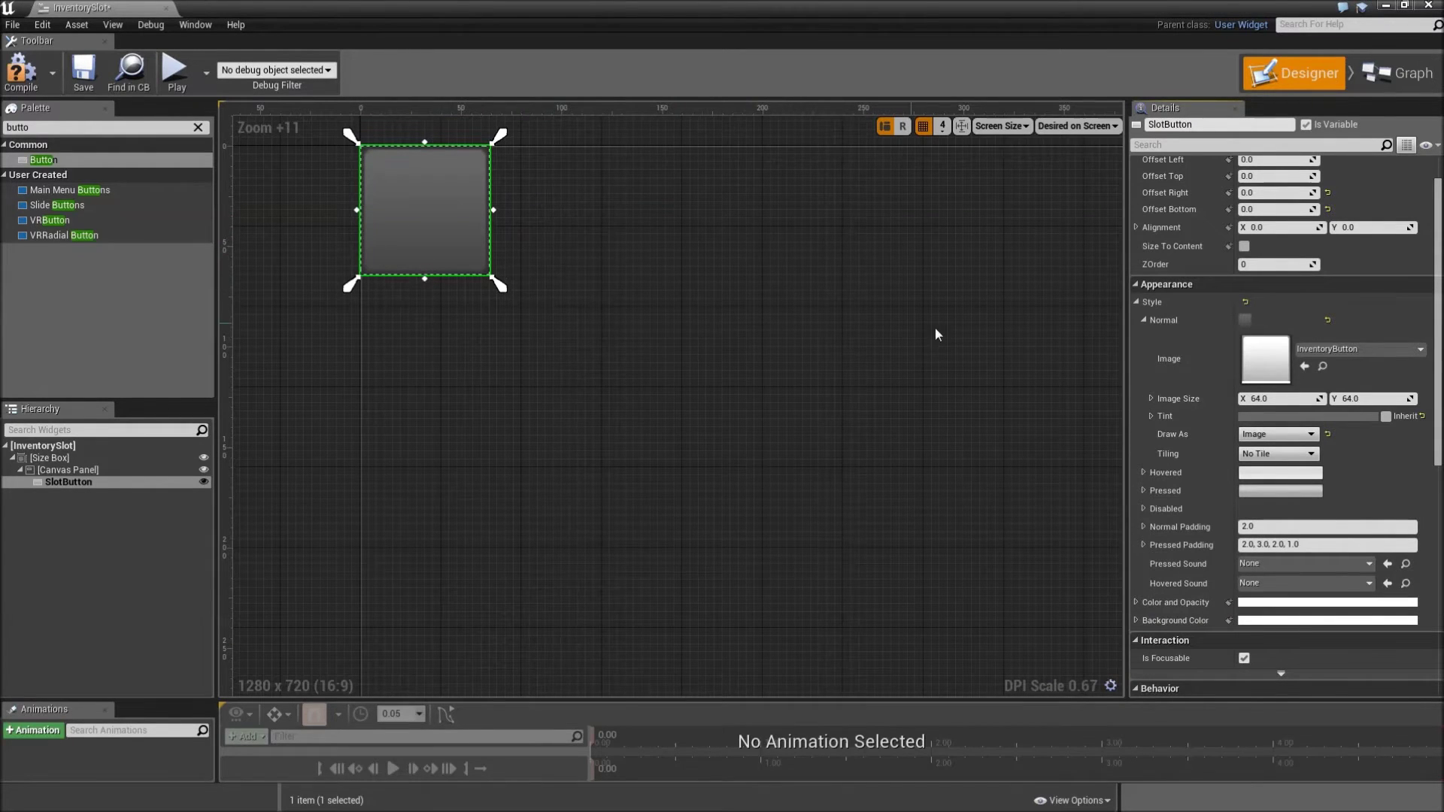
Copy the Normal style and paste it into both the Disabled and Hovered styles.
click(1155, 319)
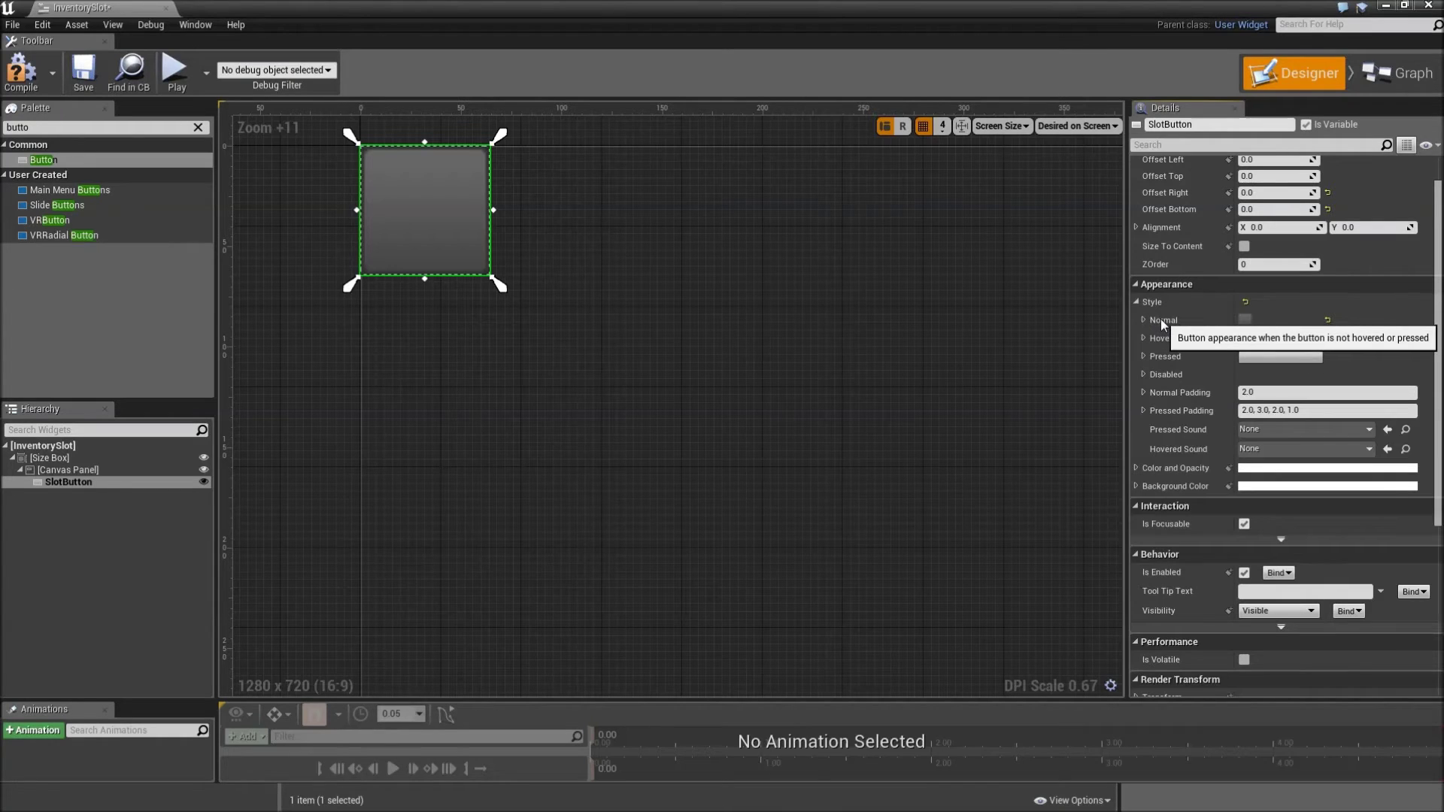
right_click(1161, 319)
click(1185, 377)
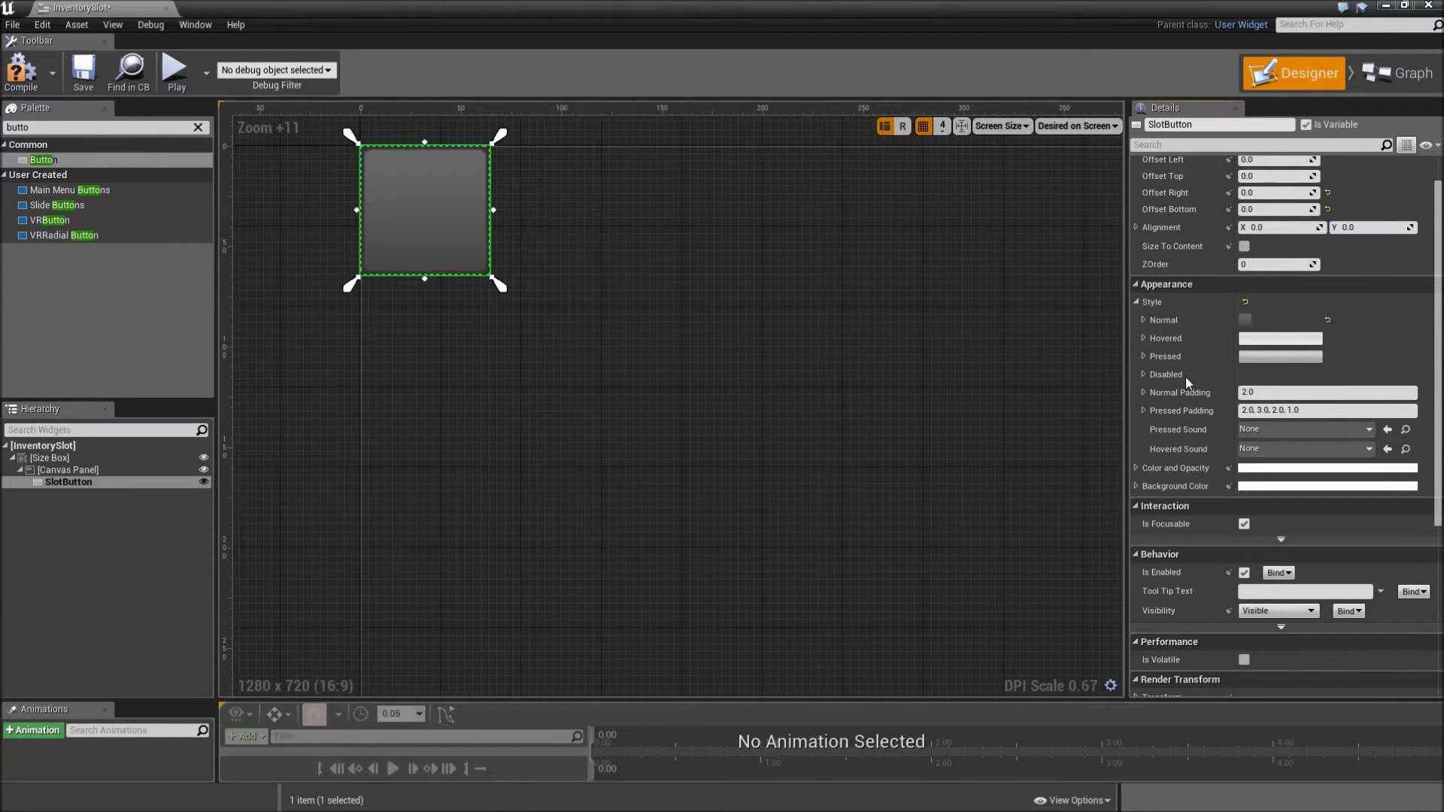
right_click(1166, 373)
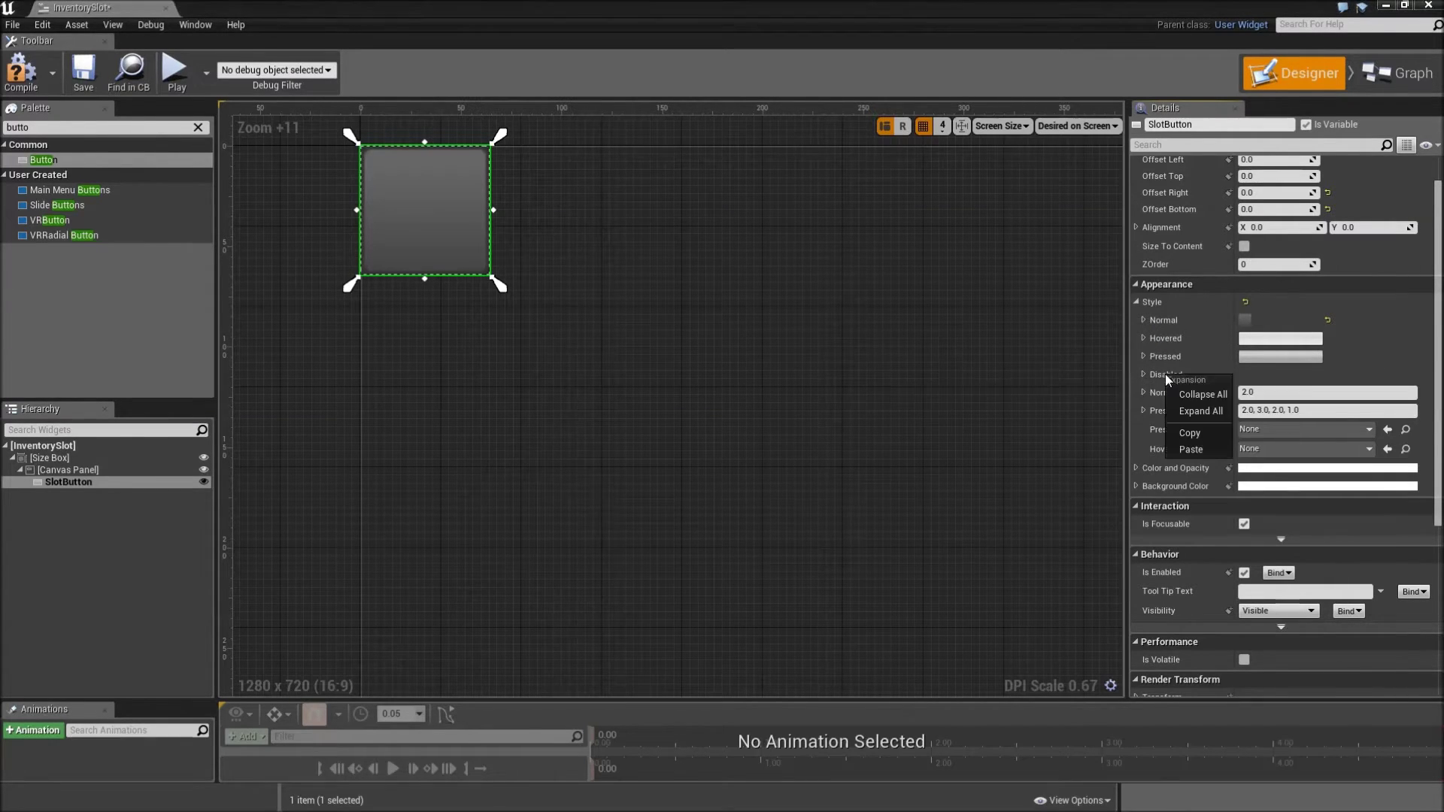
click(1191, 447)
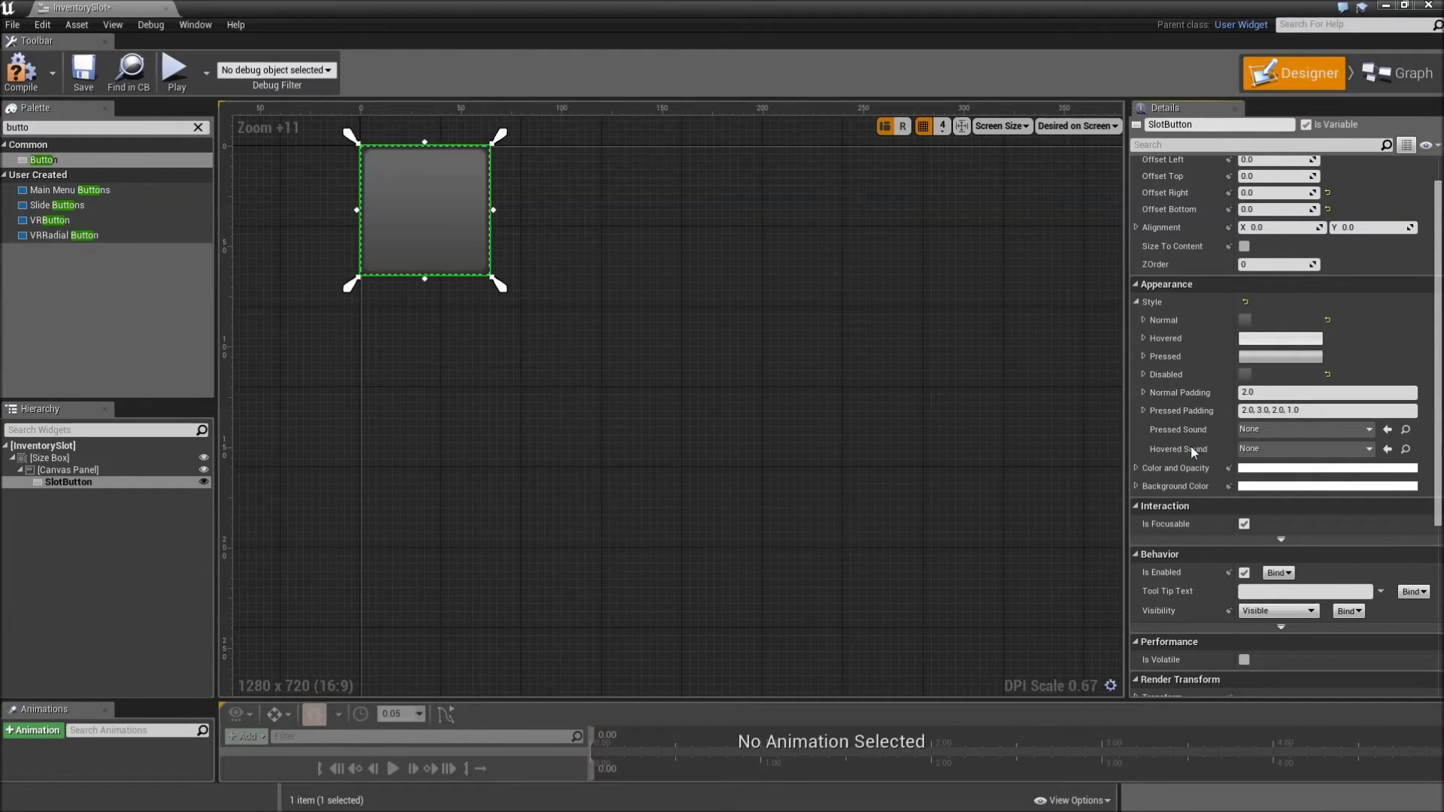
click(1143, 338)
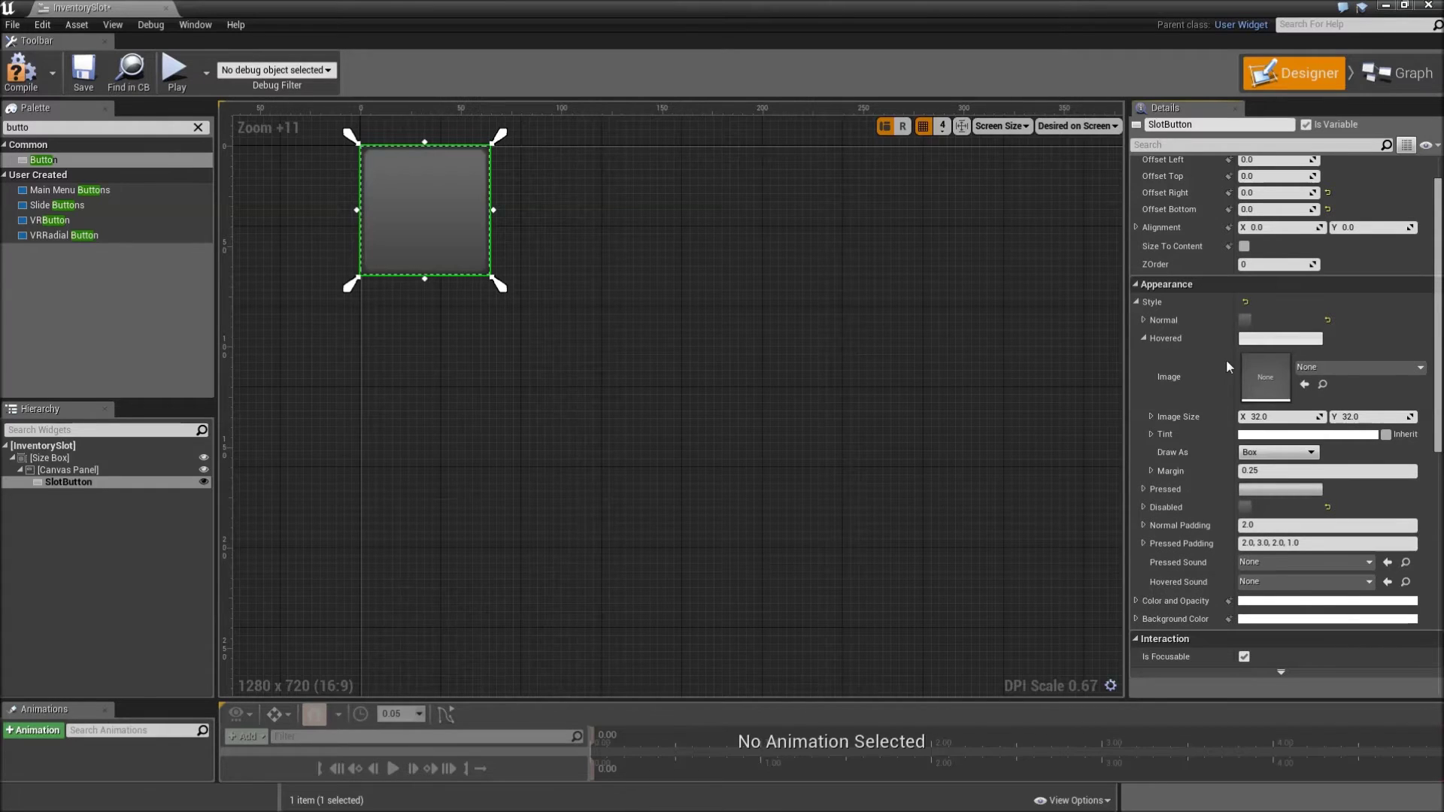
click(1144, 338)
right_click(1144, 337)
click(1187, 416)
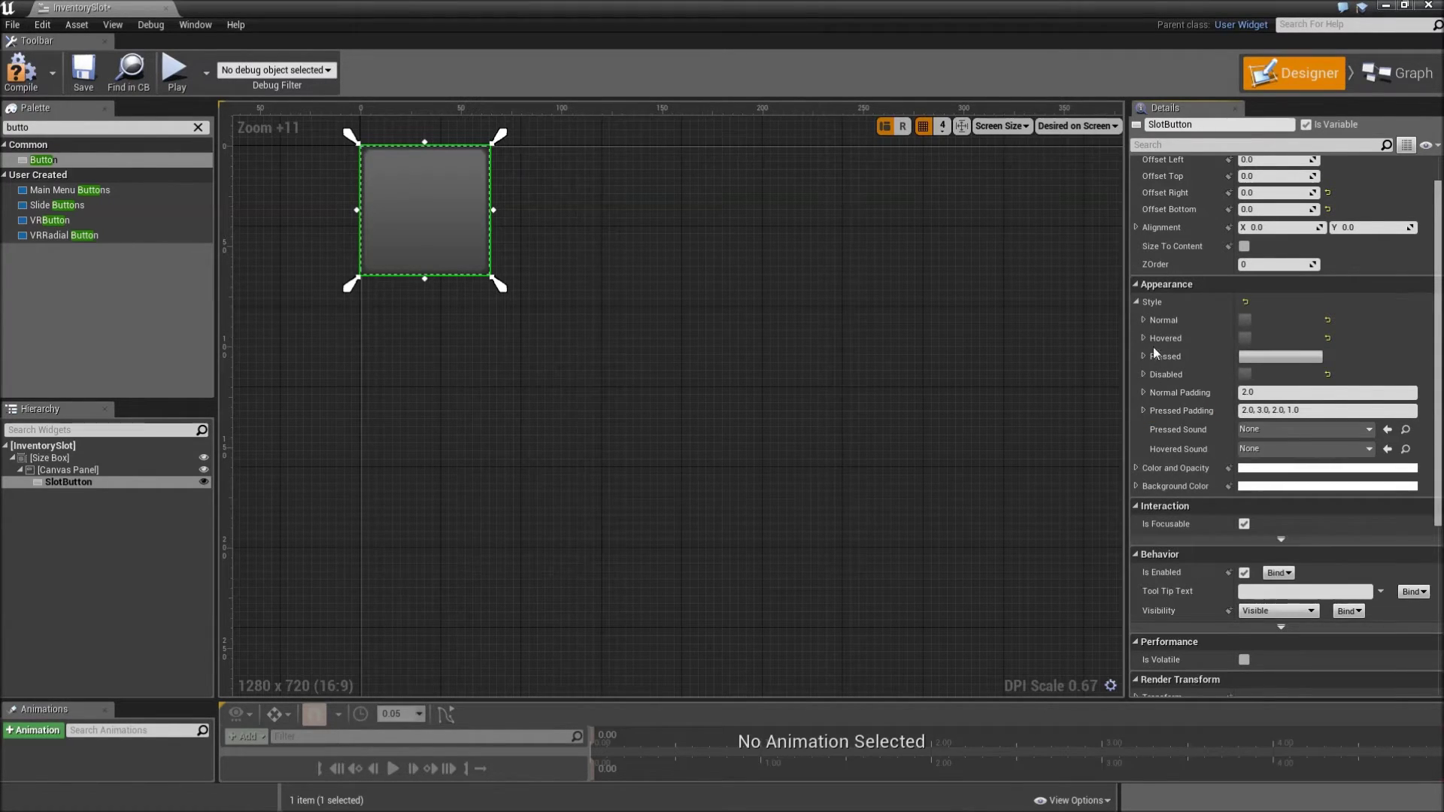
click(1144, 337)
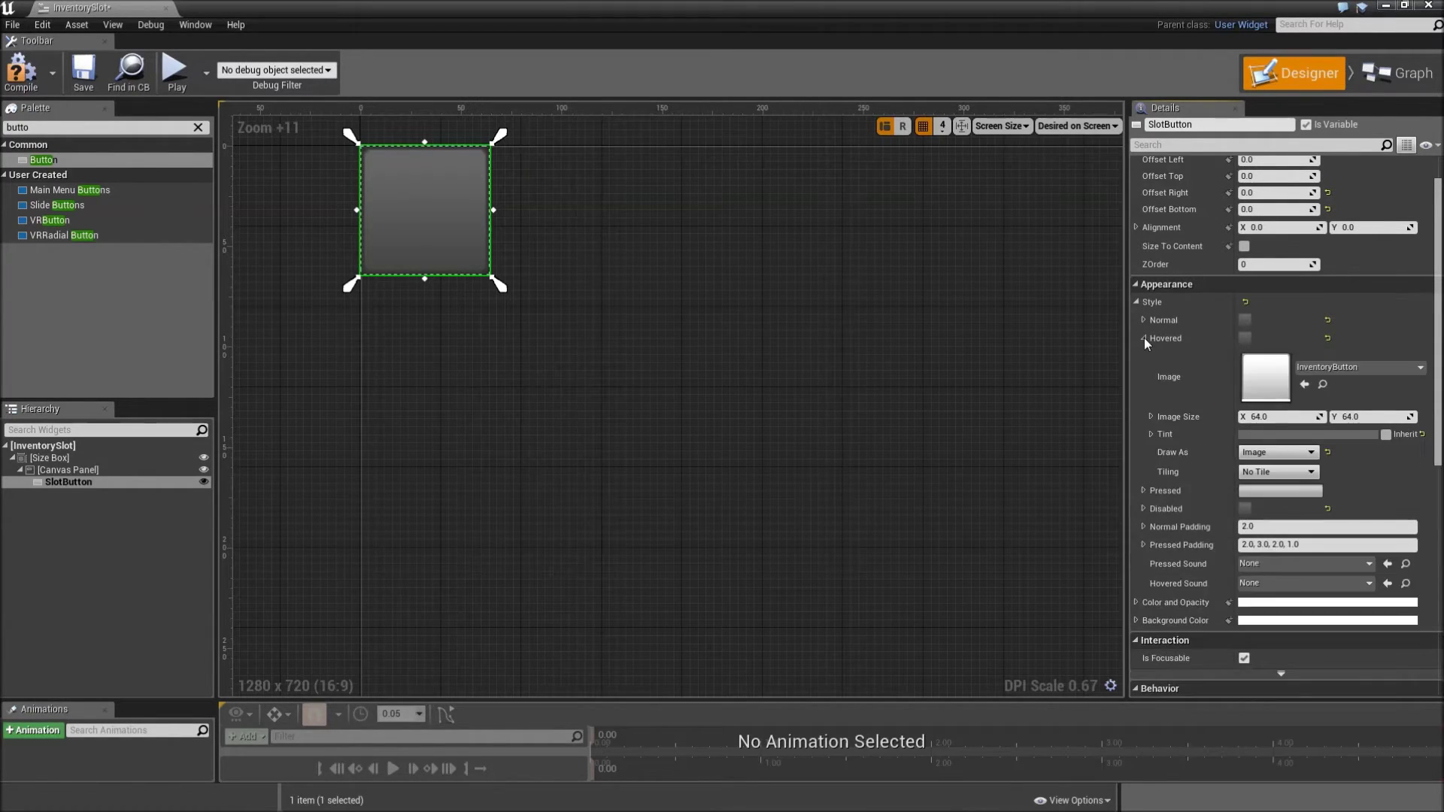
Set the Hovered tint to orange, Hex Linear FF4200FF.
click(1258, 435)
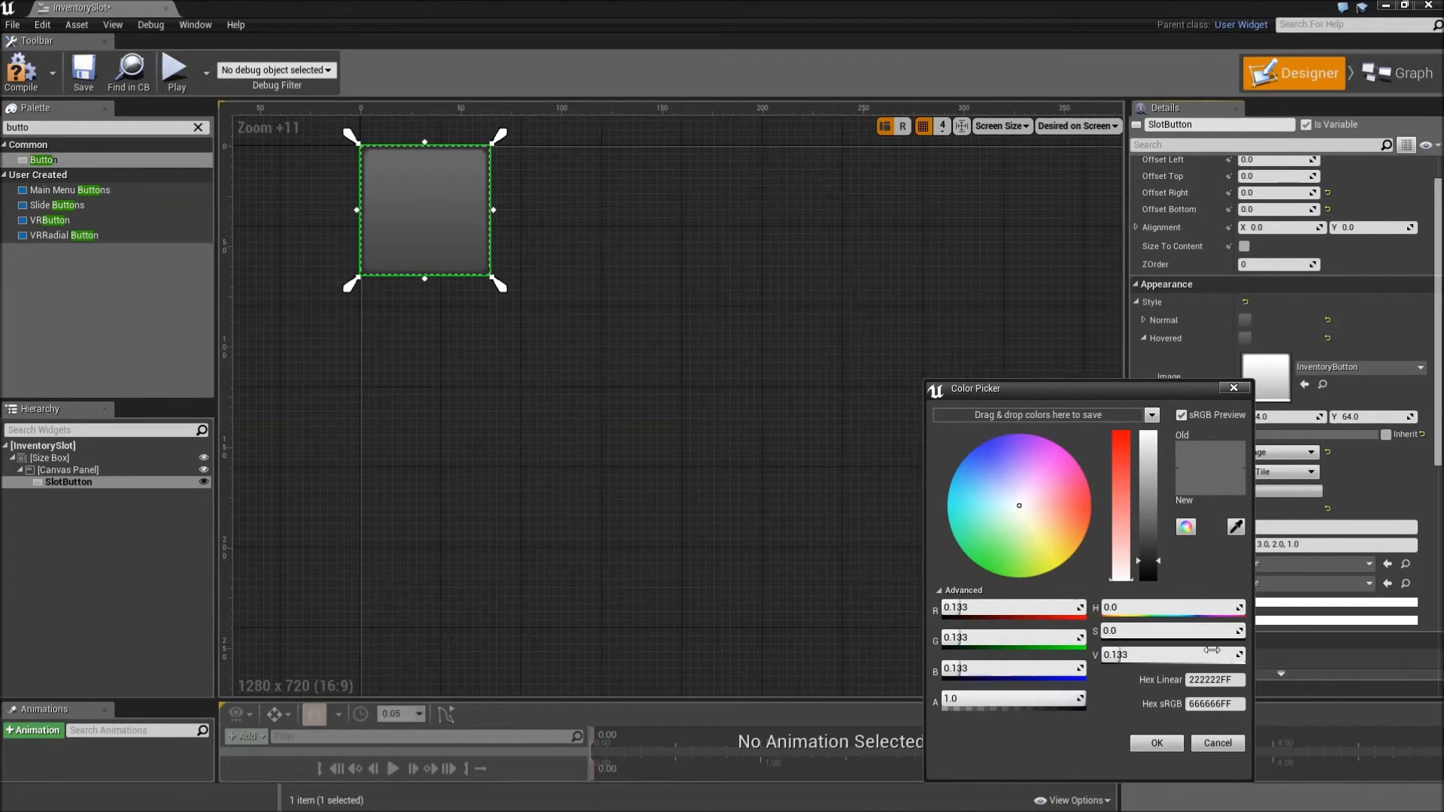
click(1237, 680)
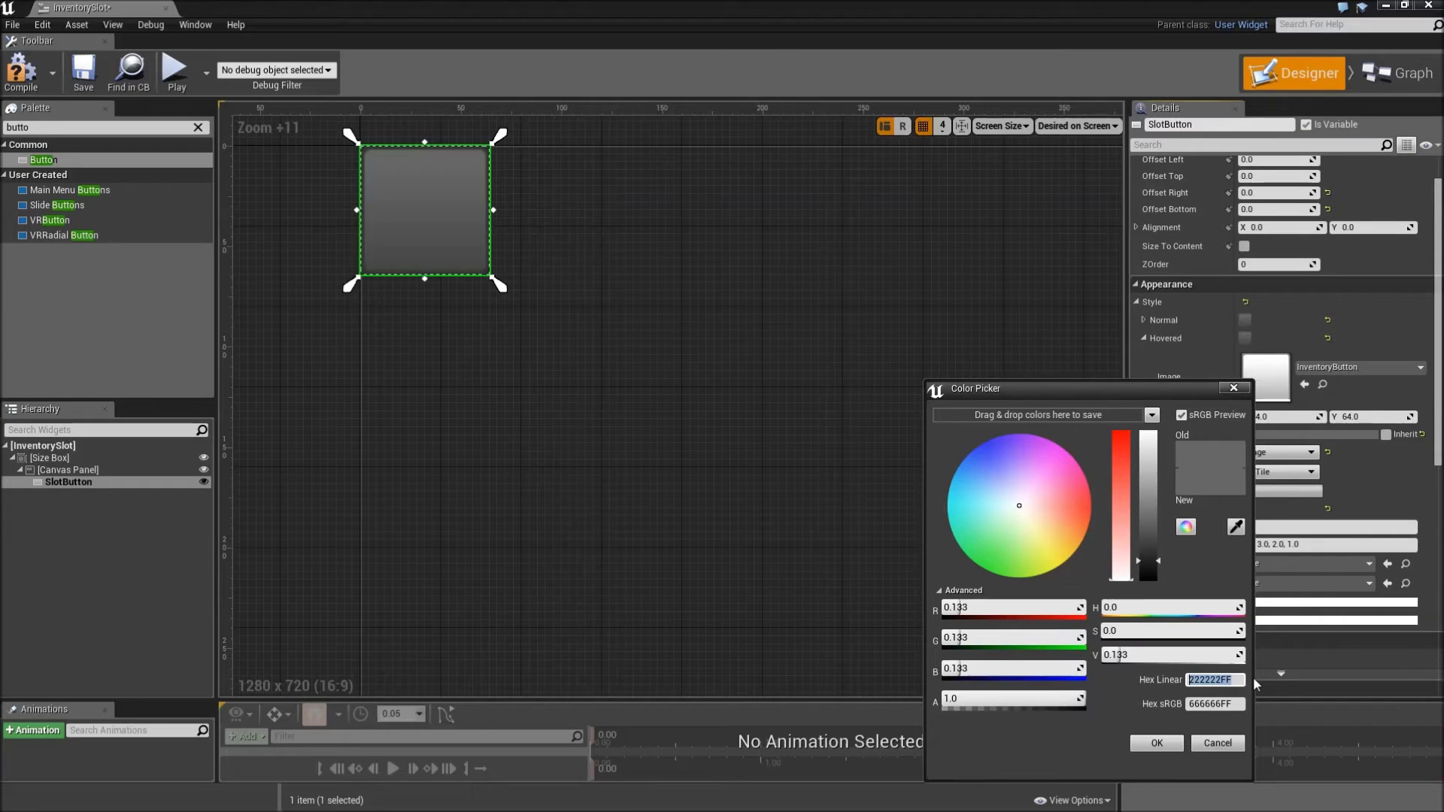
text(FF4200FF)
click(1151, 744)
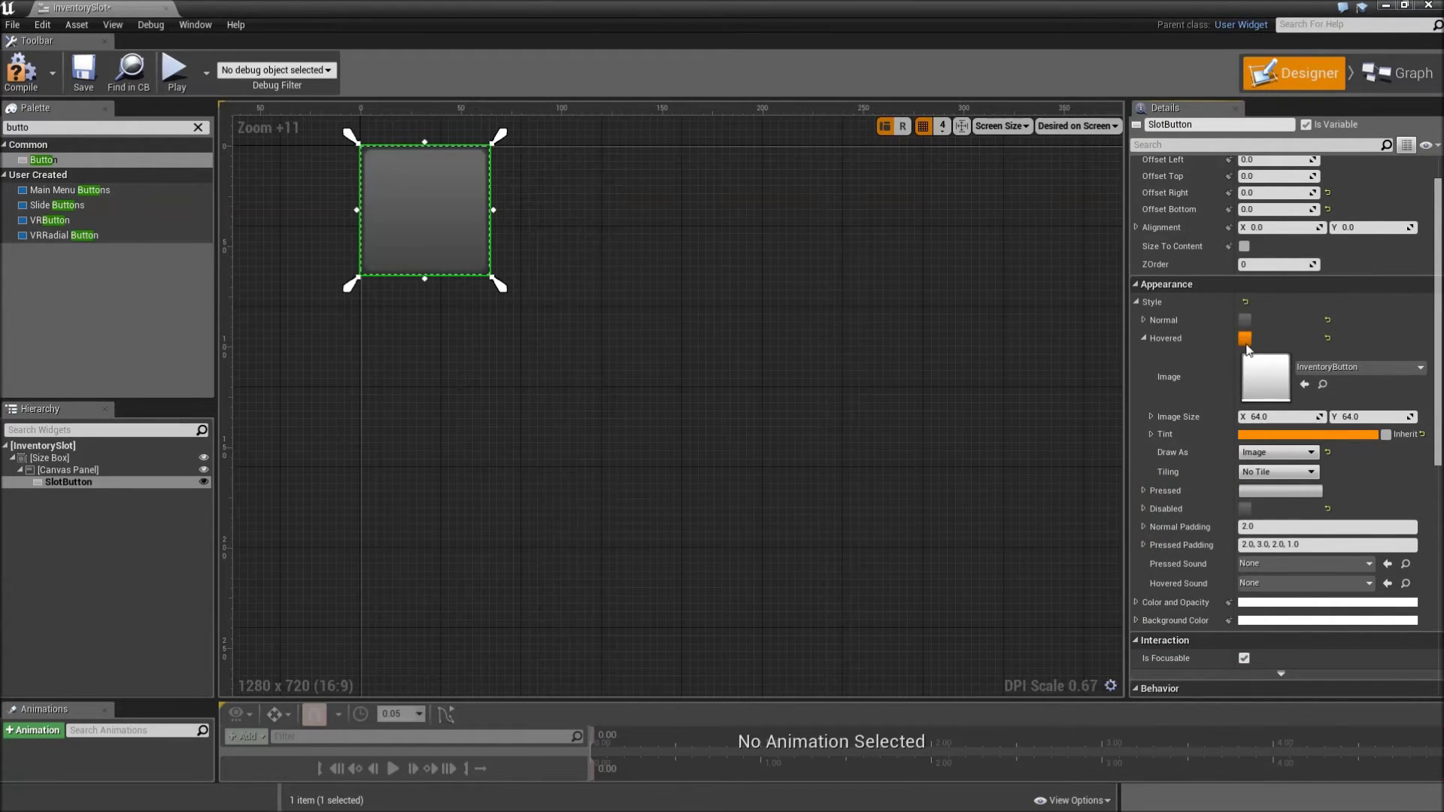
Copy the orange Hovered style into the Pressed style.
click(1145, 339)
right_click(1149, 338)
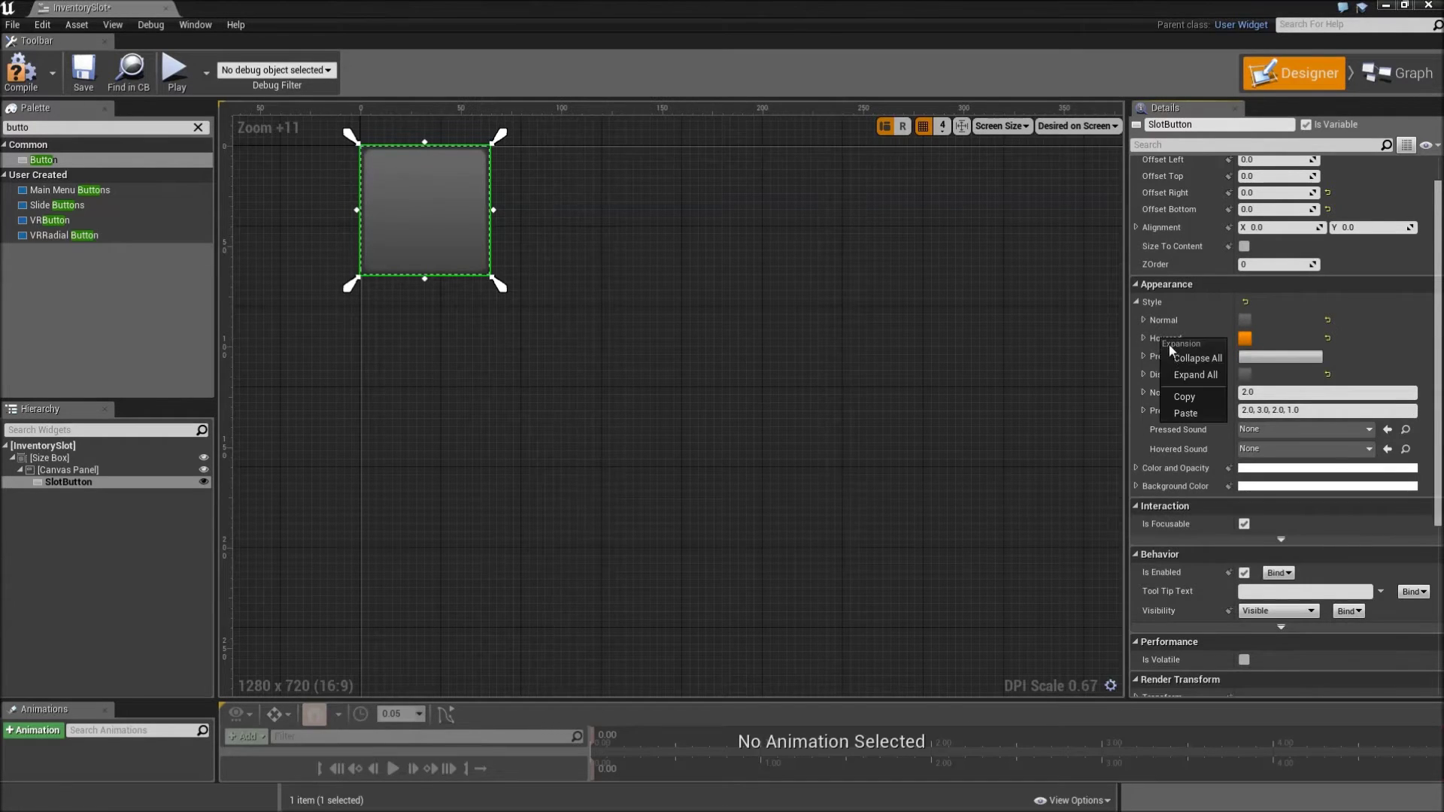
click(1181, 396)
right_click(1171, 361)
click(1196, 430)
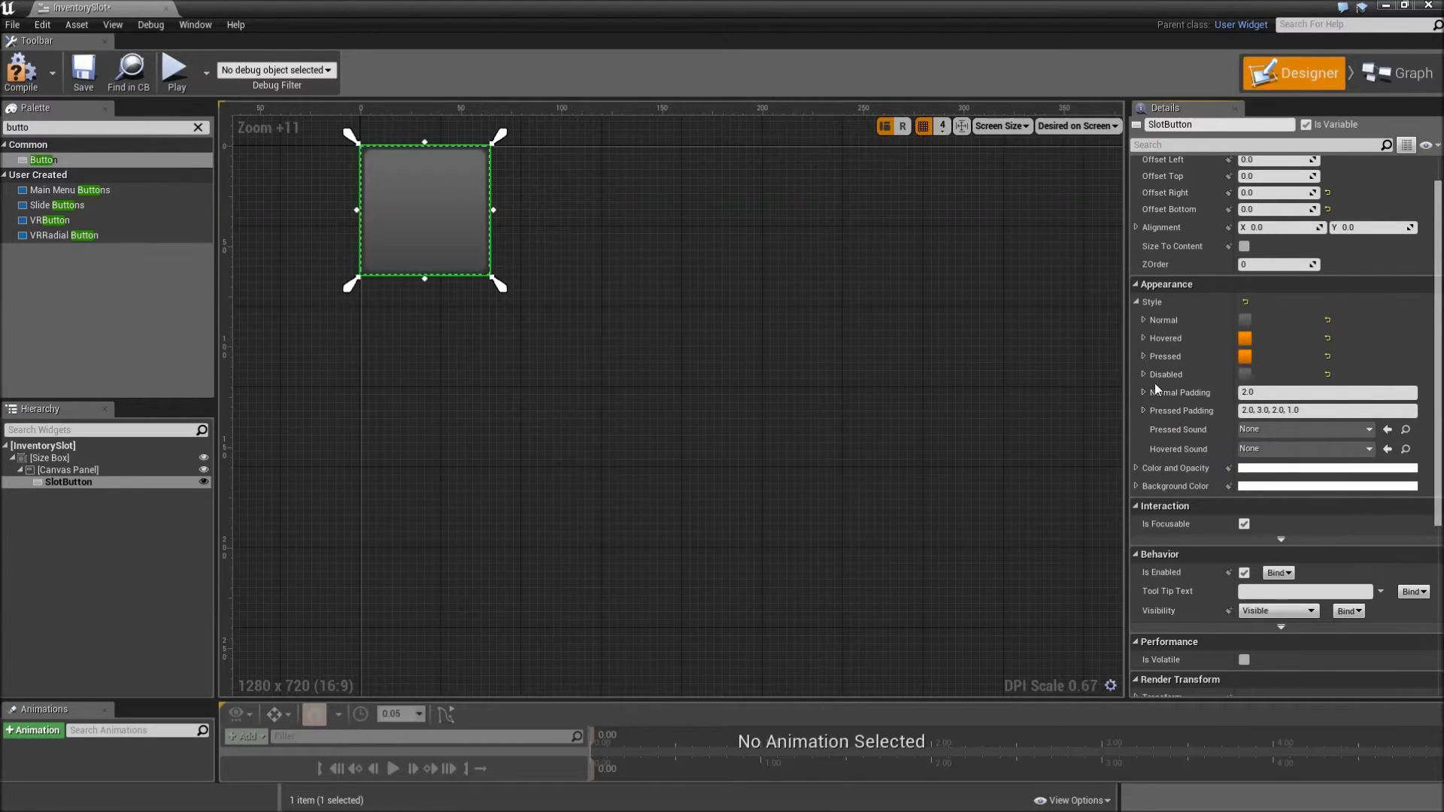
click(1142, 356)
Darken the Pressed tint slightly.
click(1296, 453)
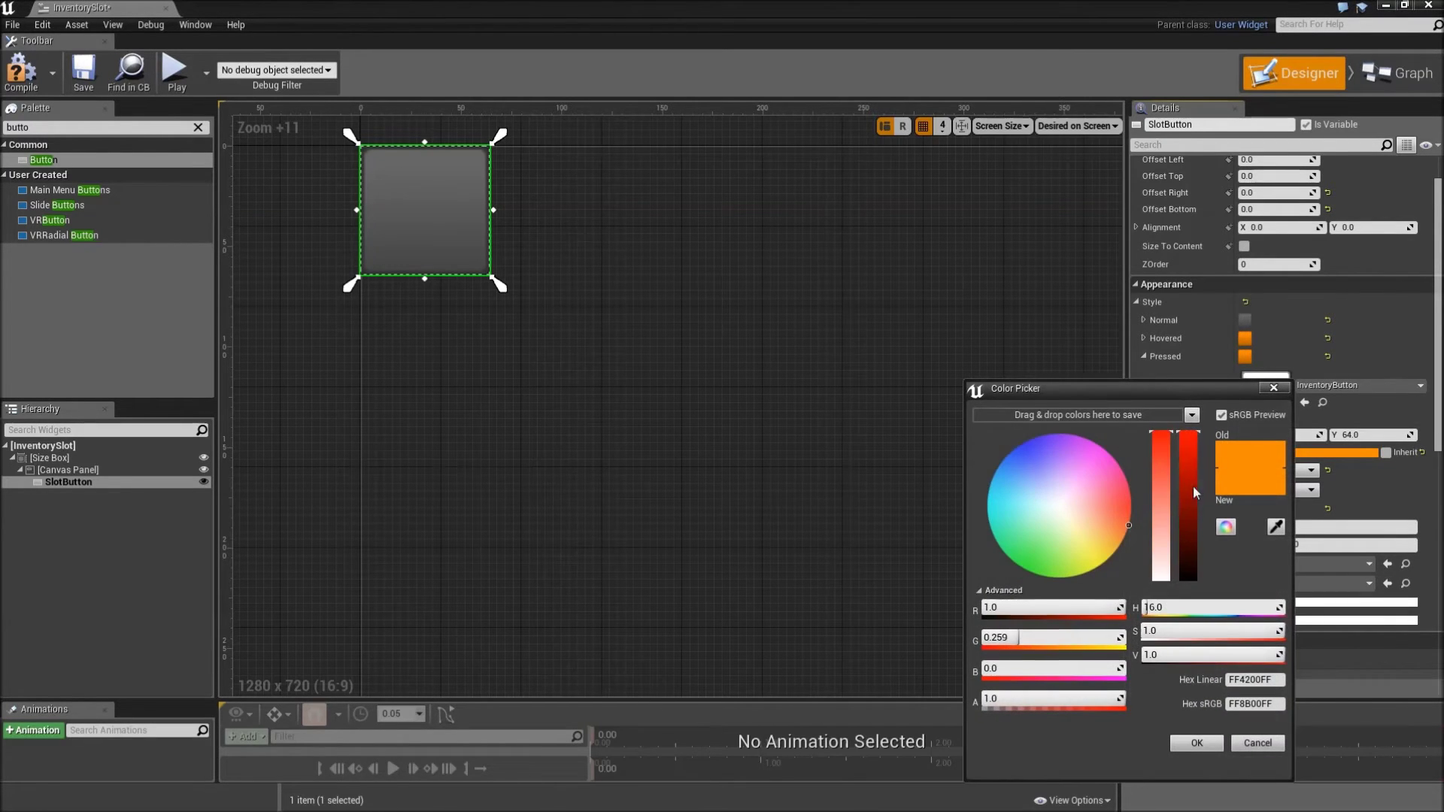
drag(1190, 452, 1190, 456)
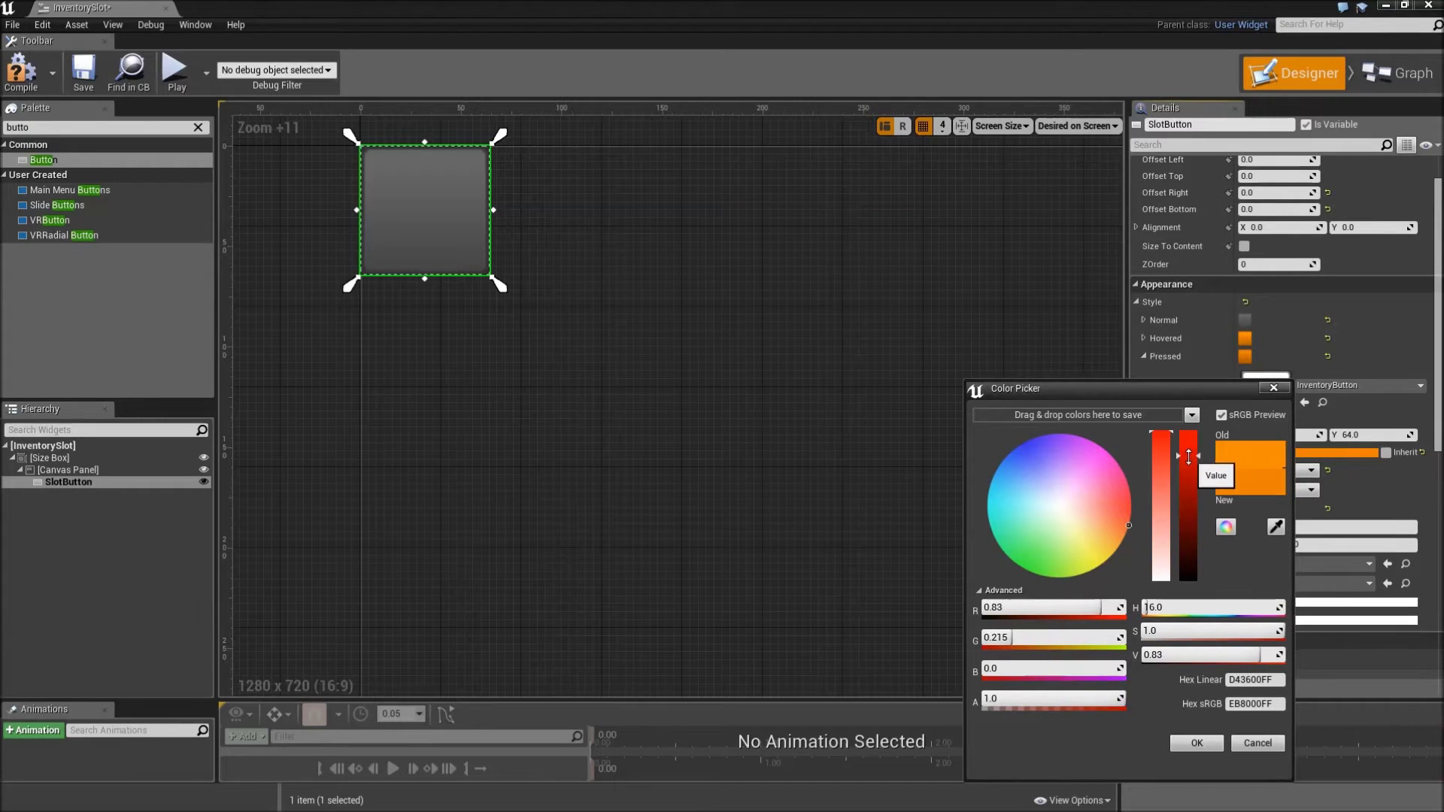
click(1197, 743)
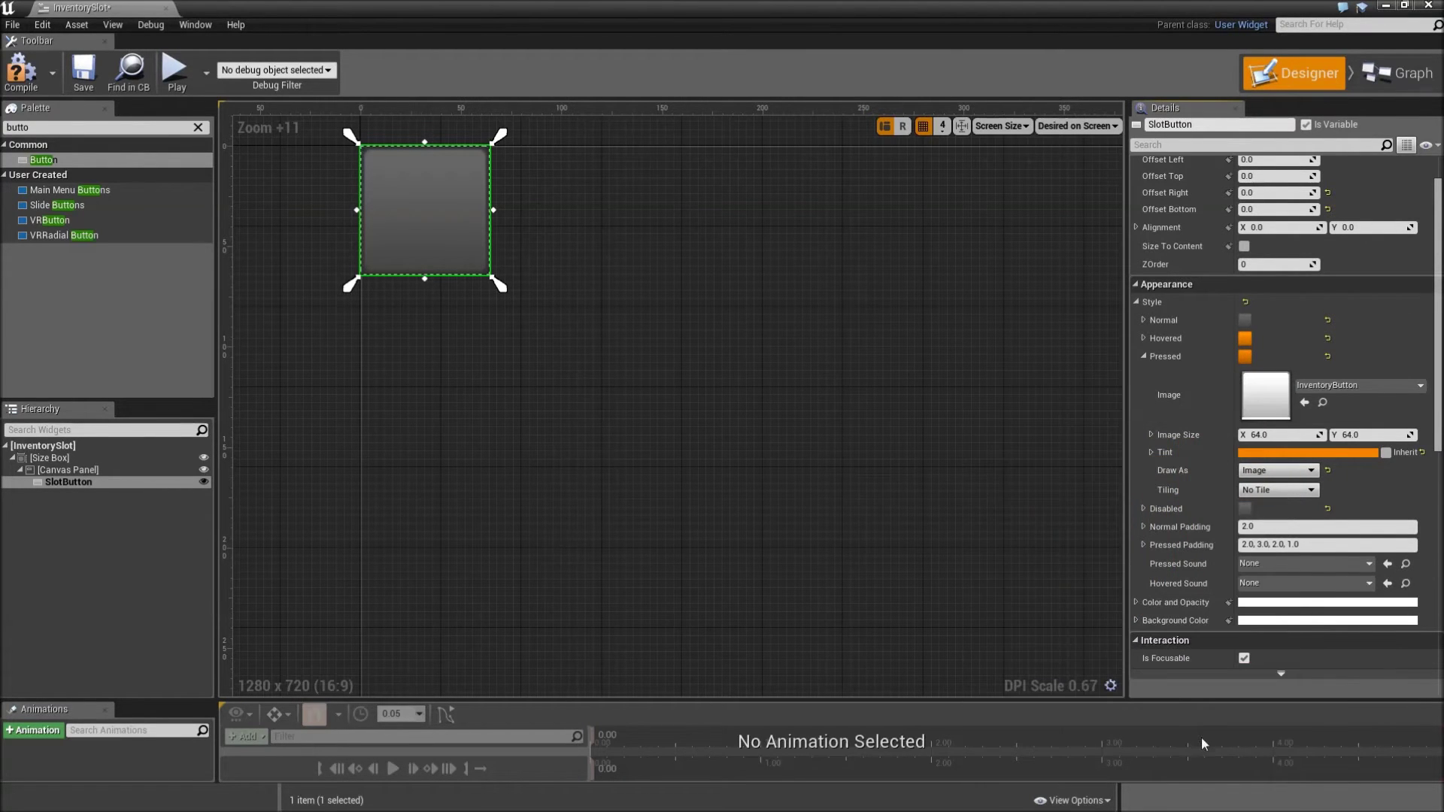
scroll(1173, 425, down, 3)
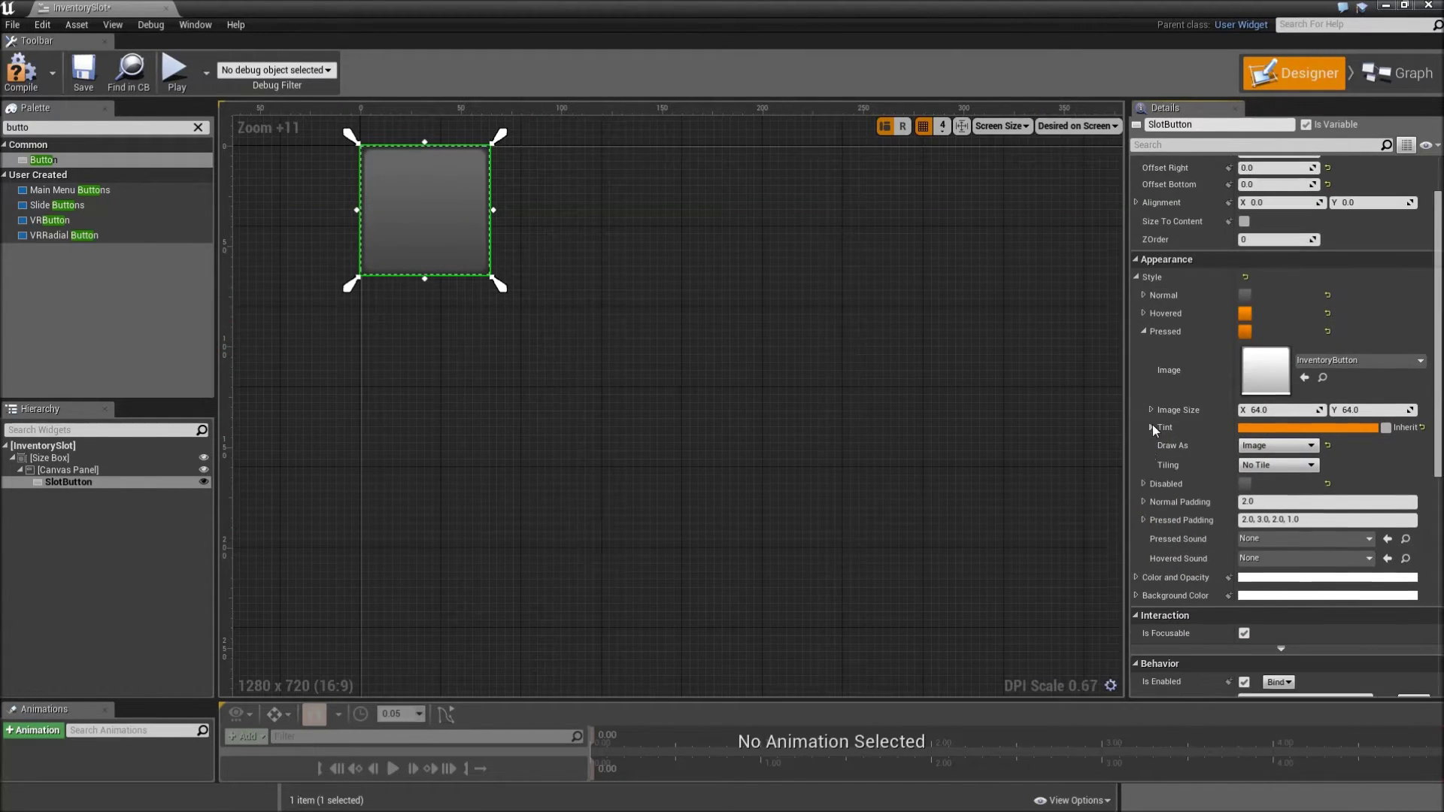
scroll(1094, 391, down, 2)
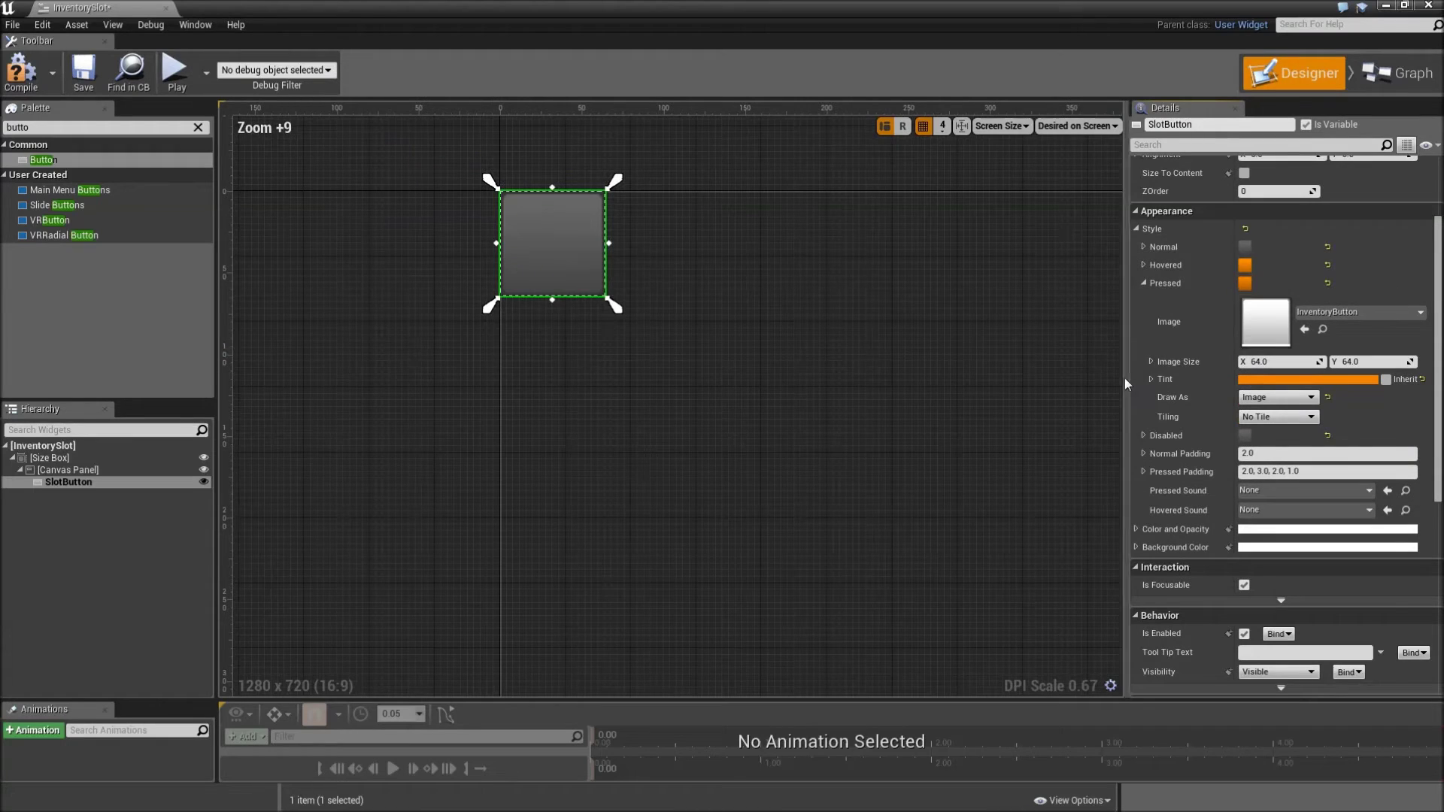
Compile and save InventorySlot, then add an Image widget inside SlotButton.
click(21, 71)
click(83, 71)
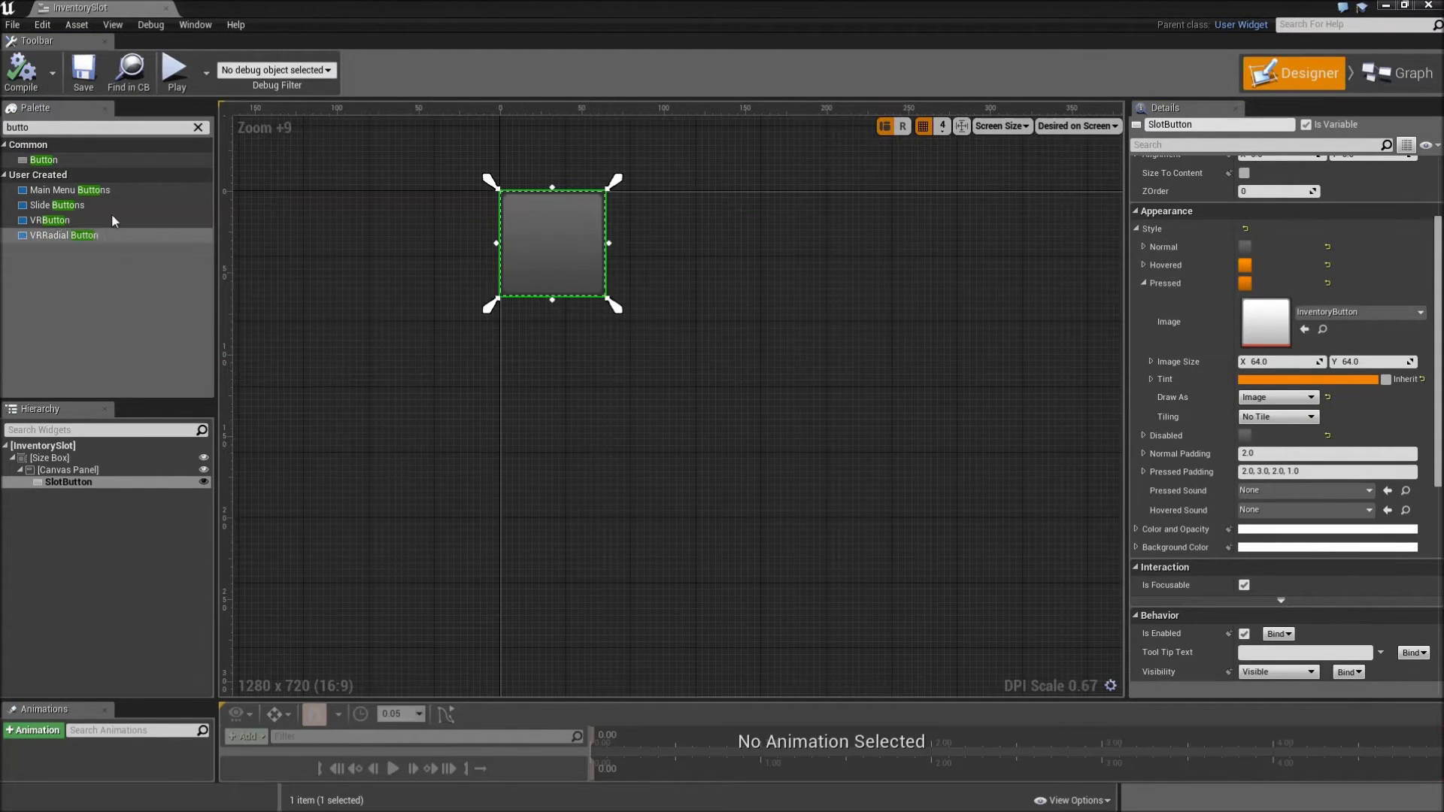
click(112, 126)
text(image)
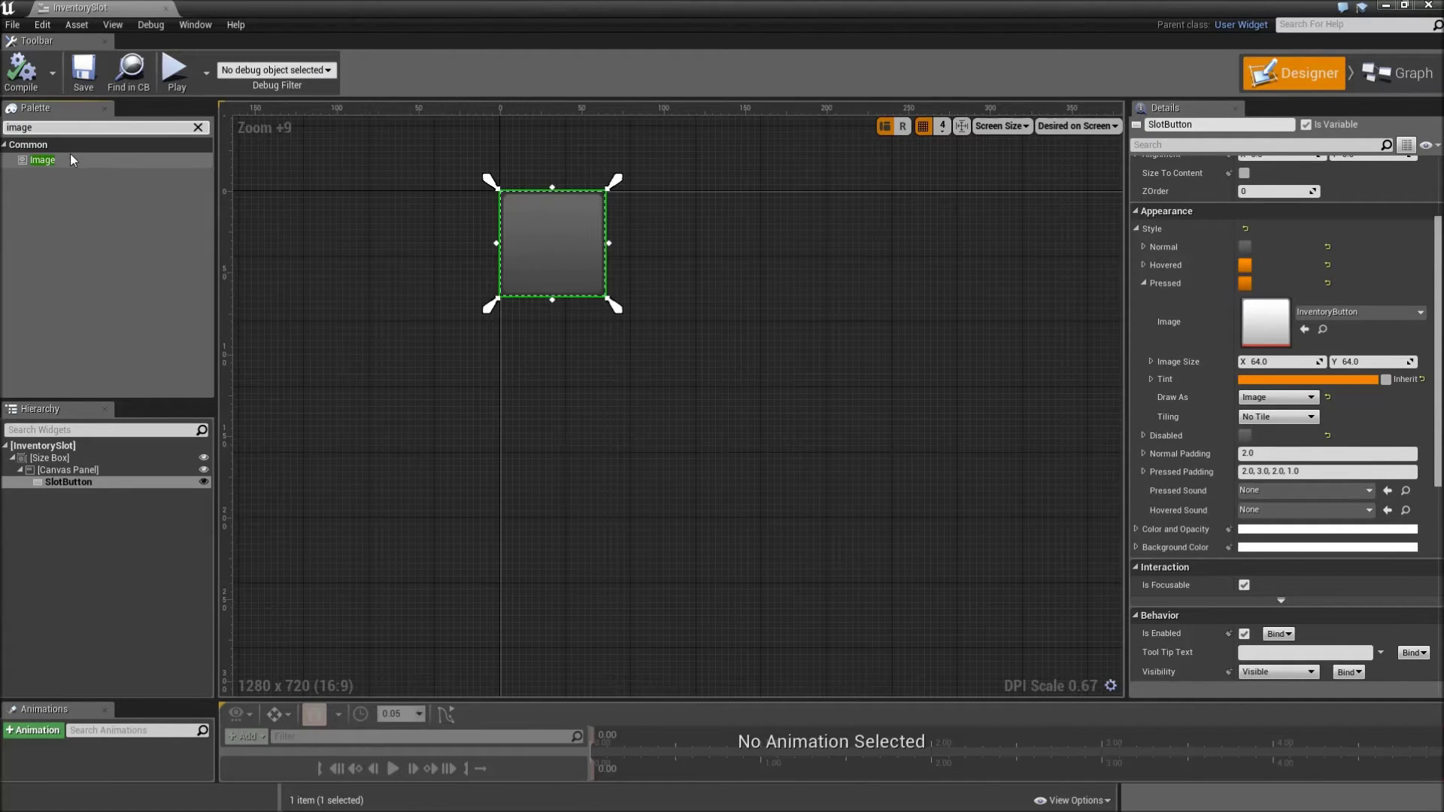
drag(66, 160, 77, 481)
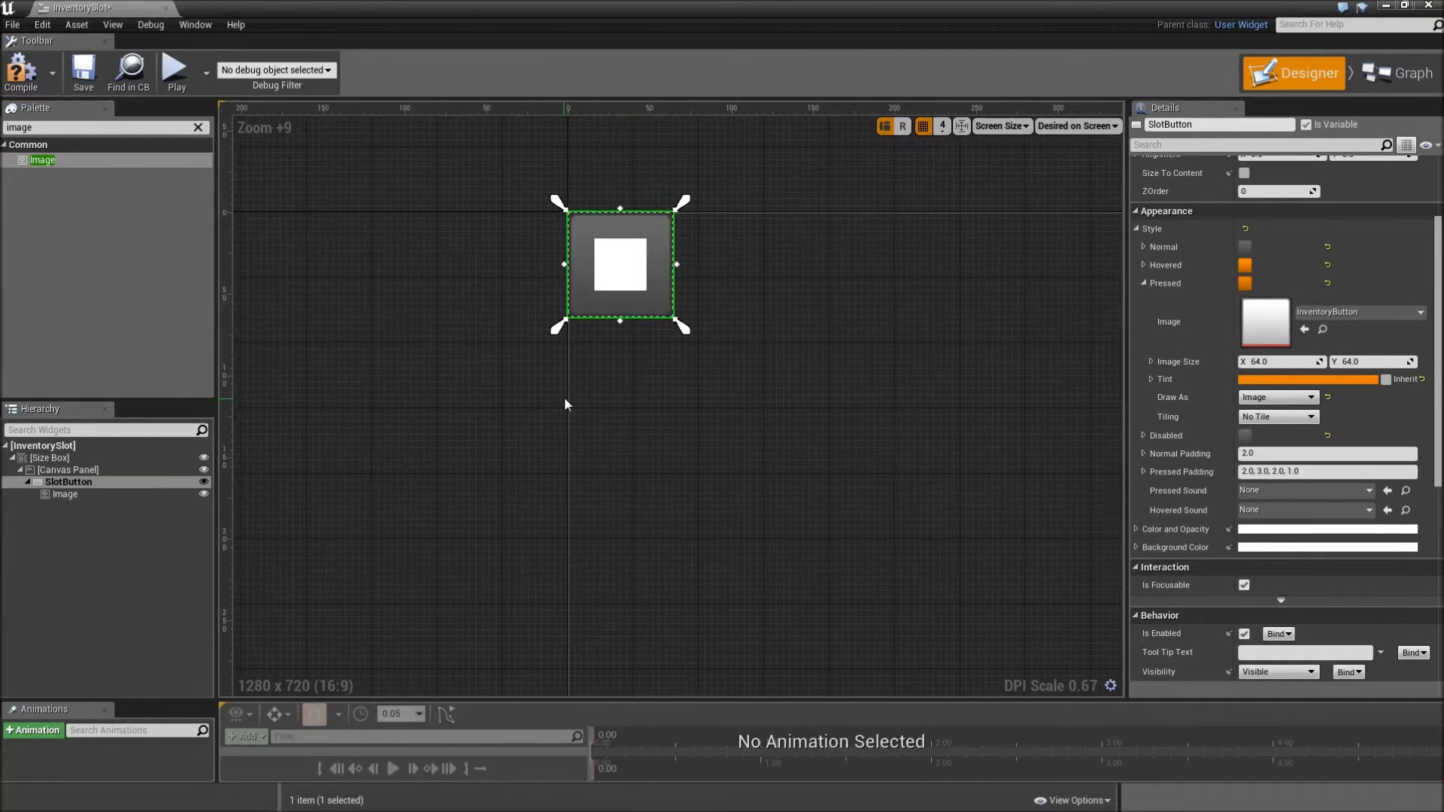
scroll(416, 350, up, 4)
Rename the image to ItemIcon and set its horizontal and vertical alignment to Fill.
click(65, 494)
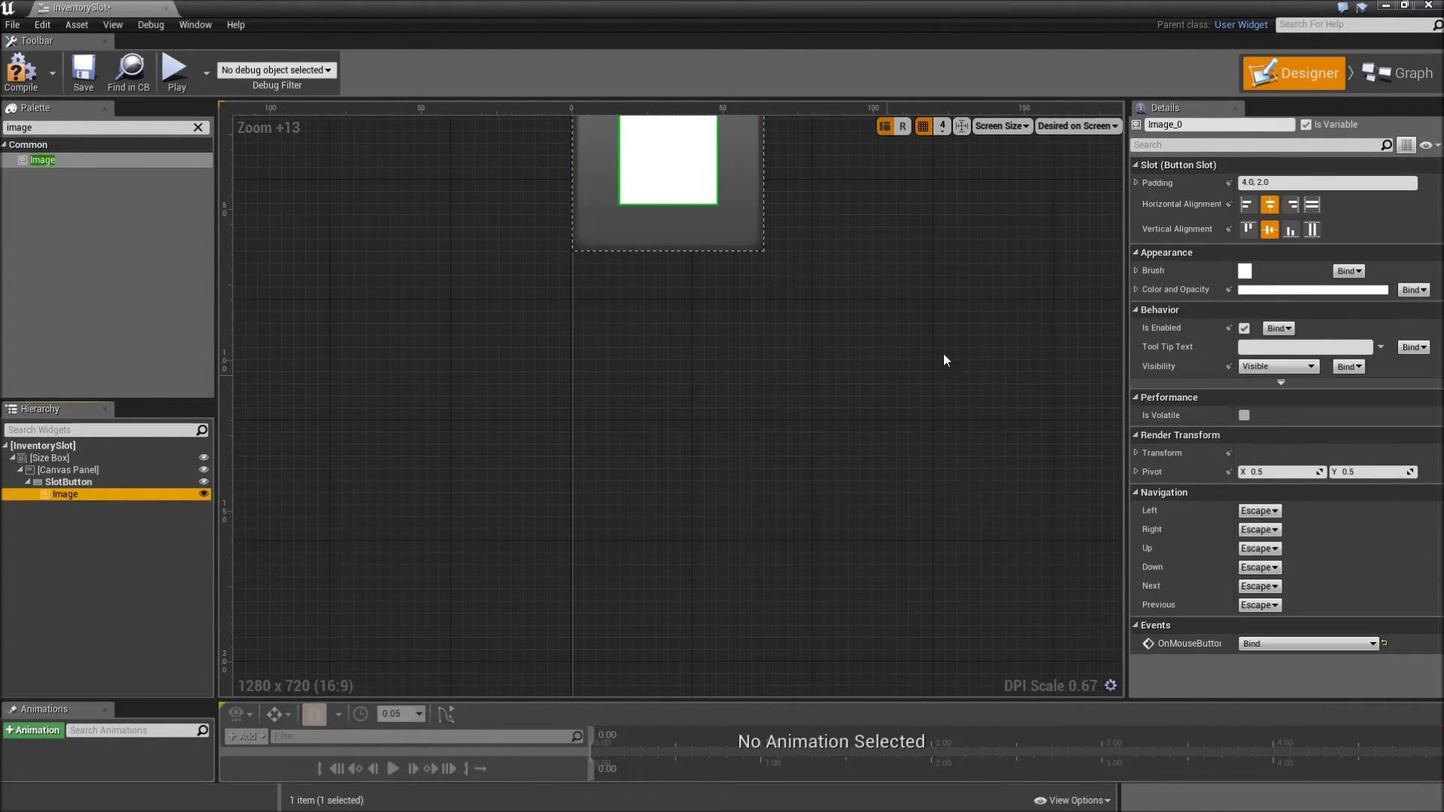
click(1213, 124)
text(ItemIcon)
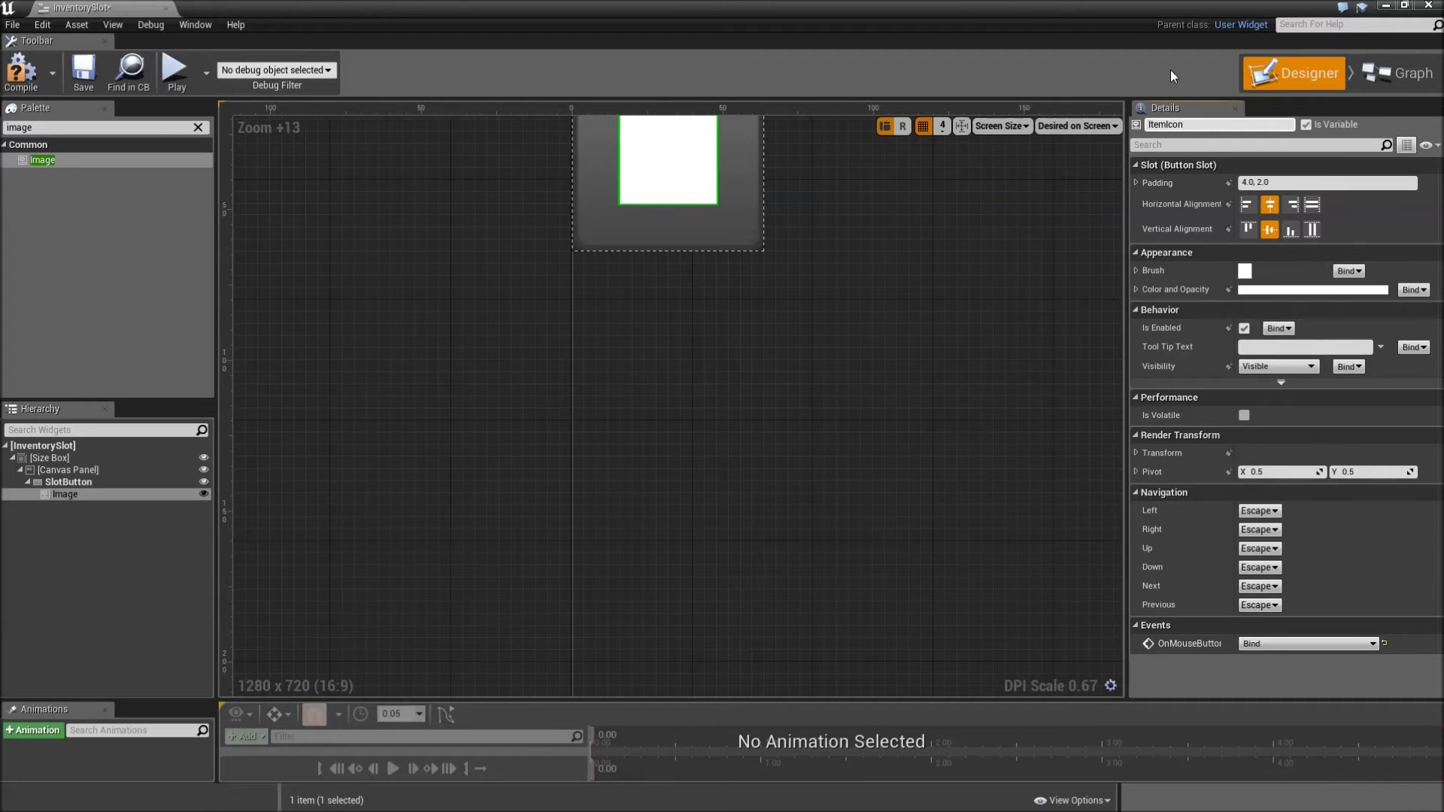
key(Return)
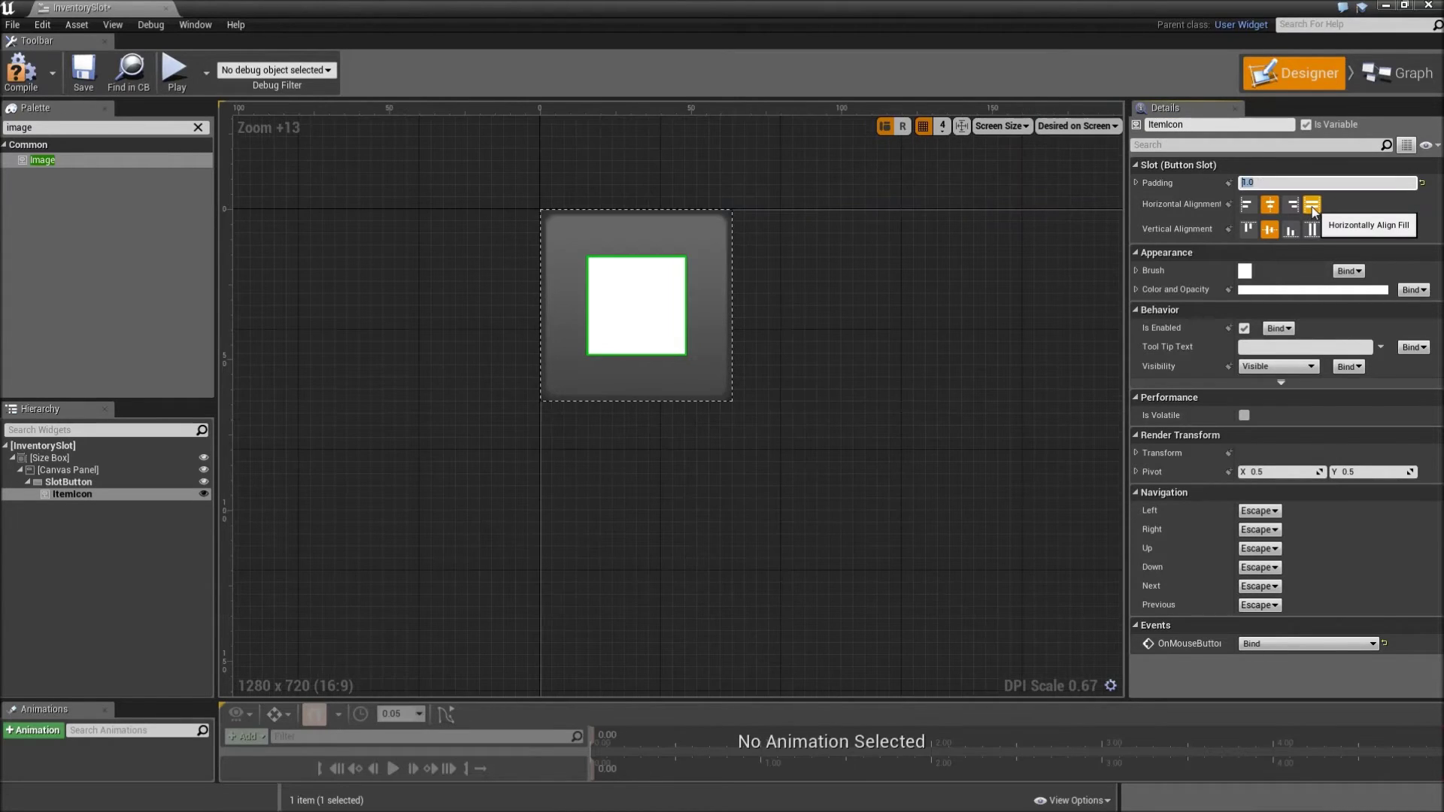
click(1312, 207)
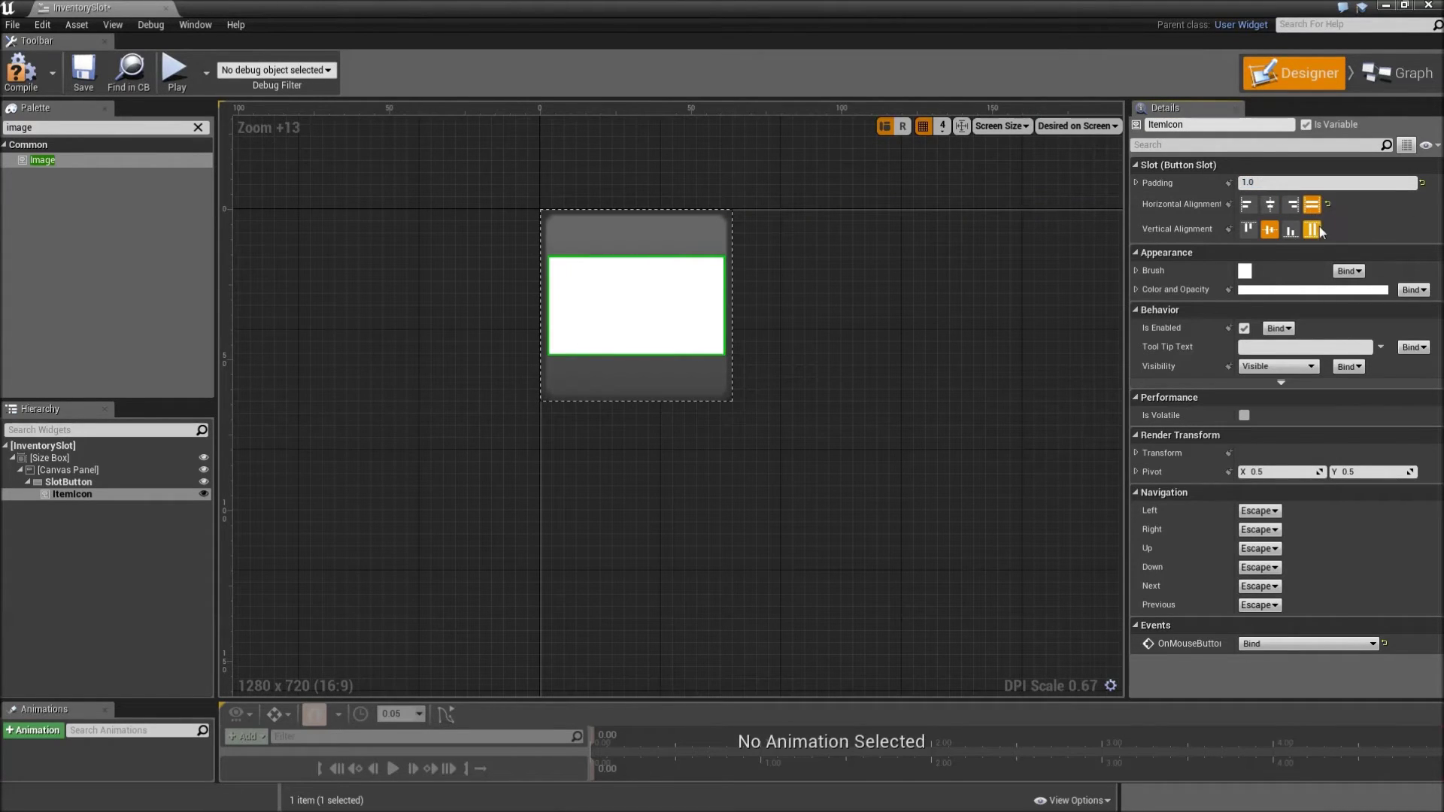
click(1313, 229)
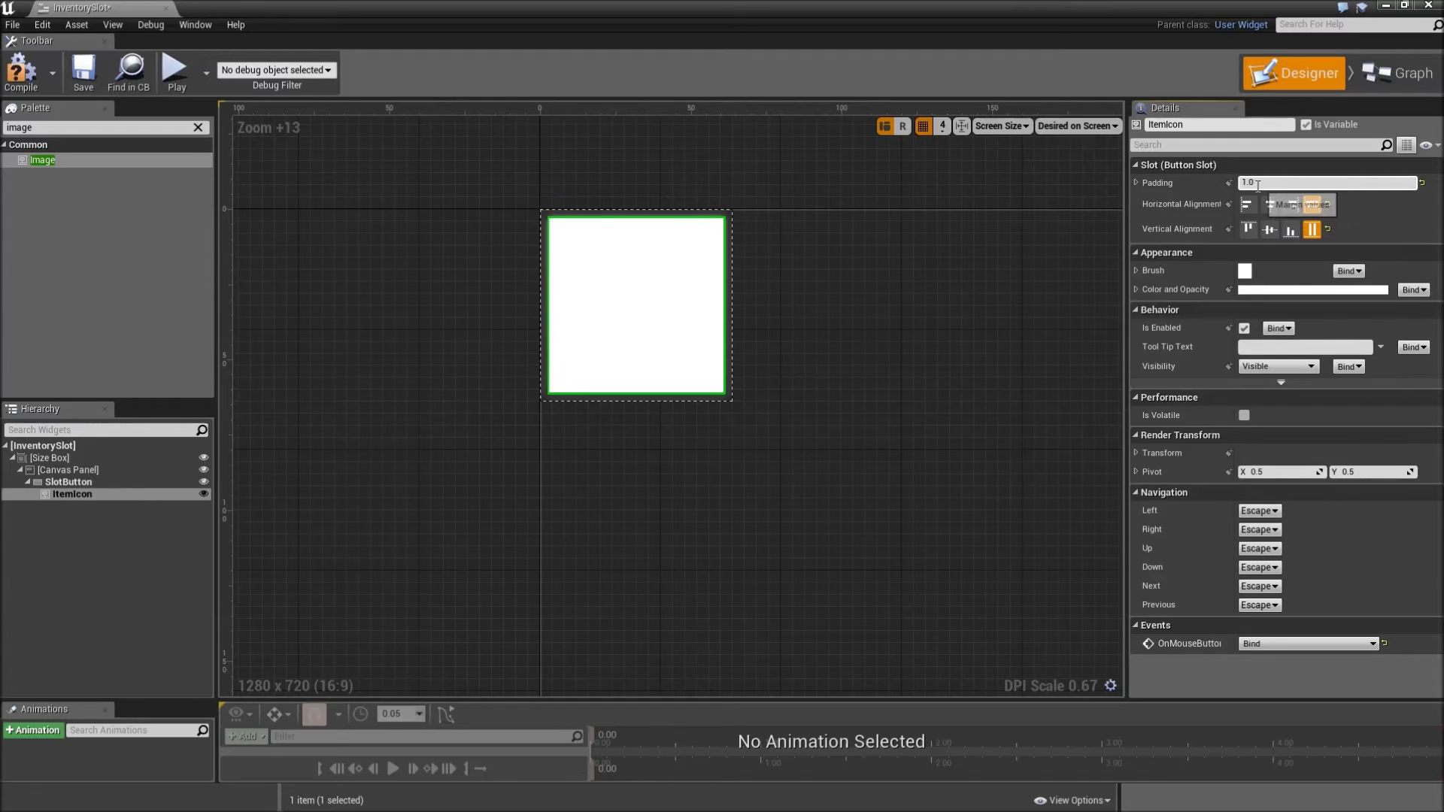
scroll(574, 345, up, 2)
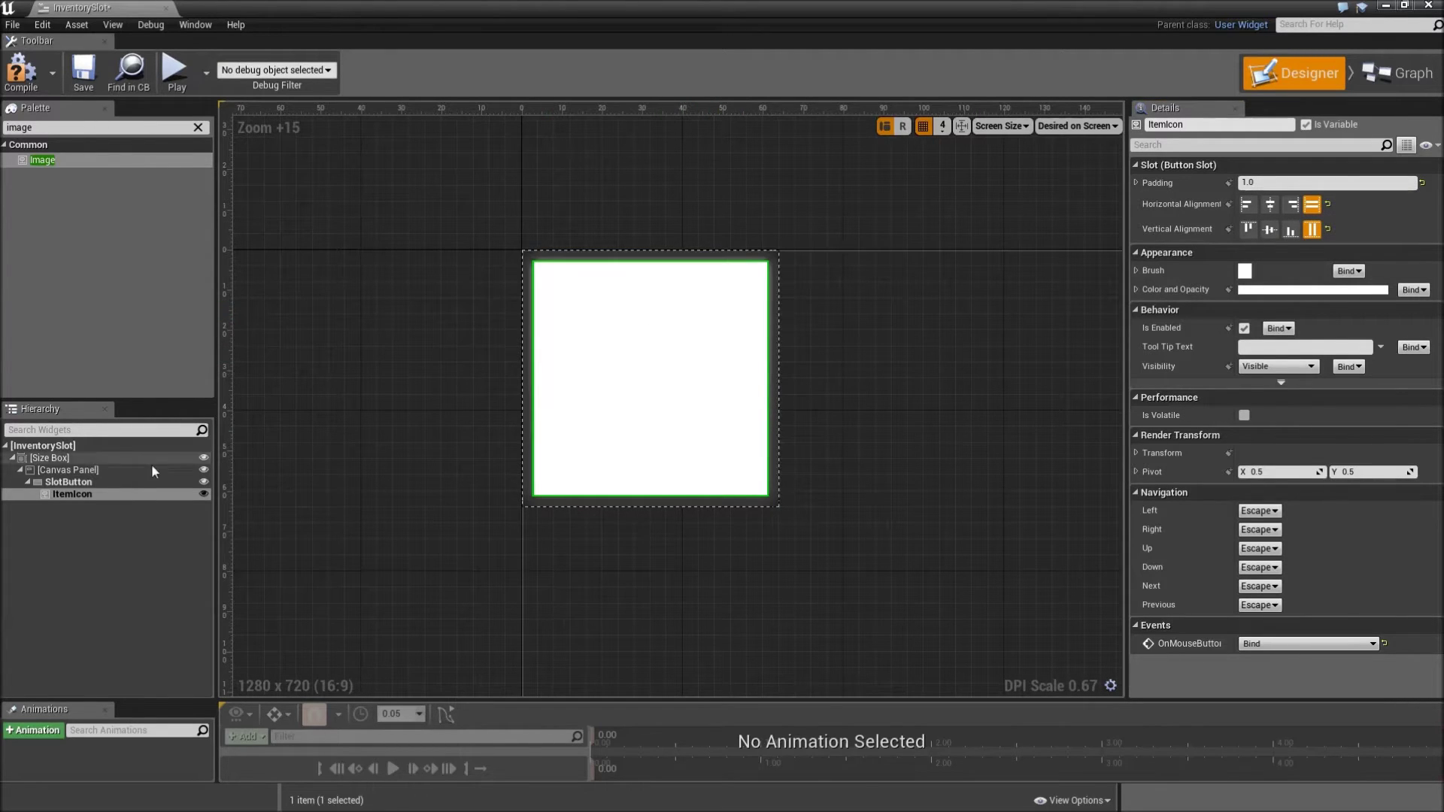